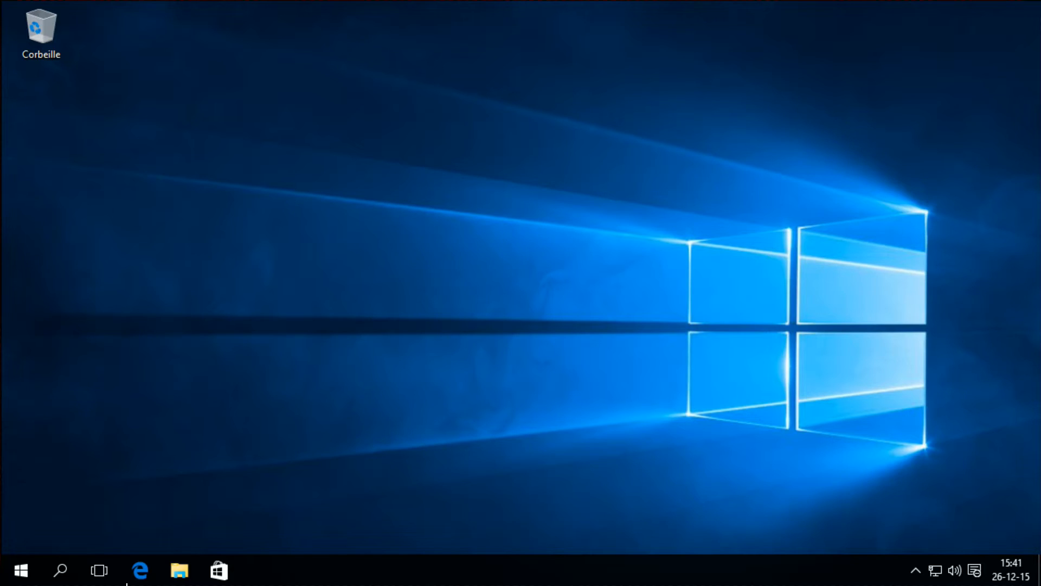
click(138, 569)
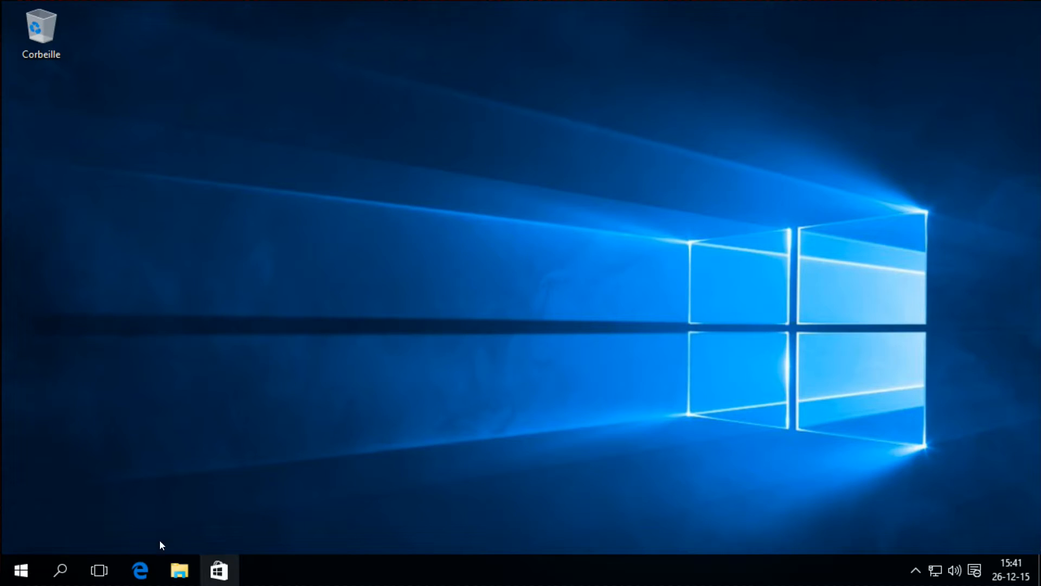
click(137, 569)
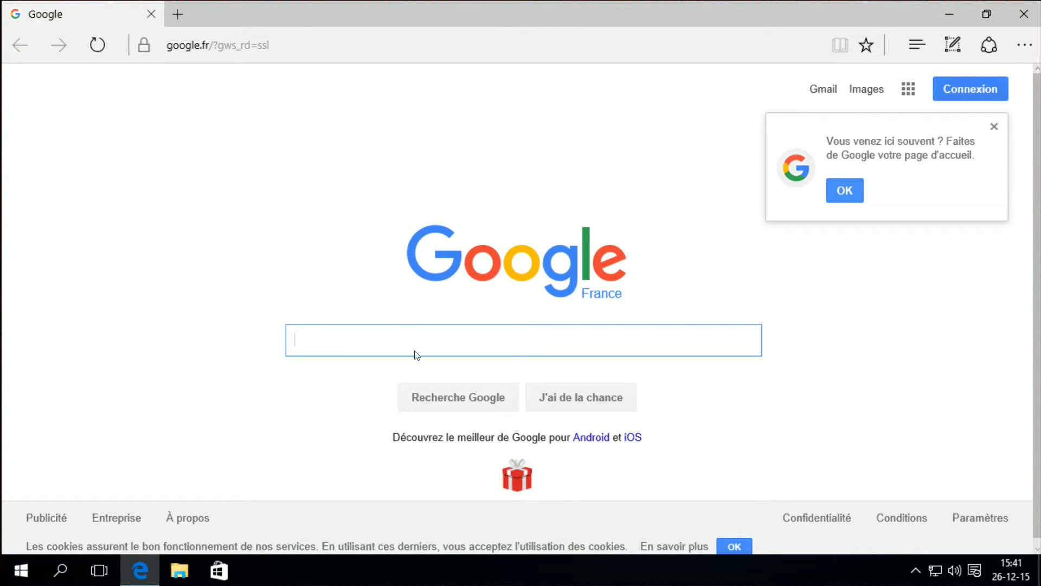
click(283, 42)
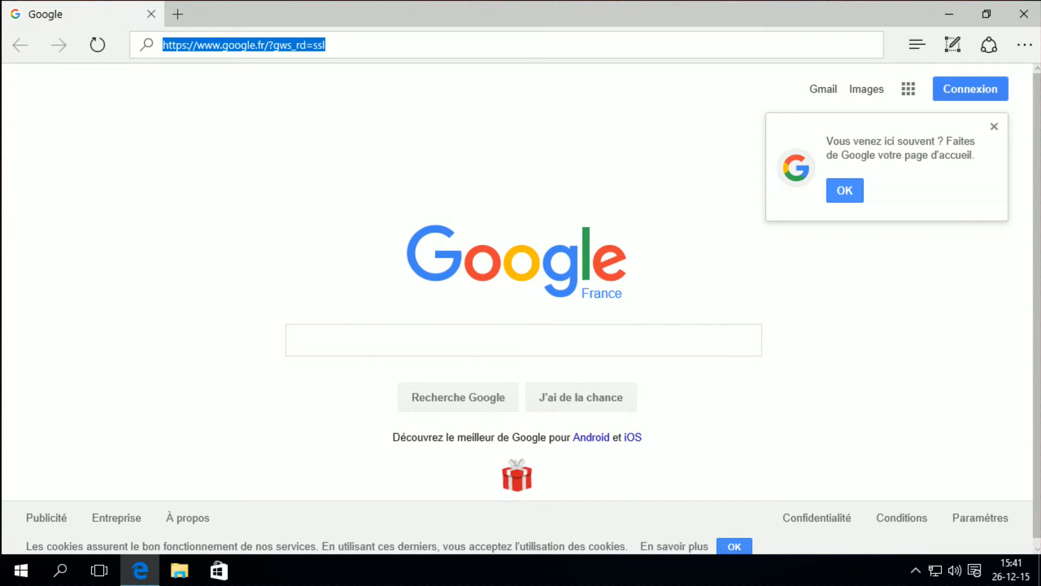
text(http)
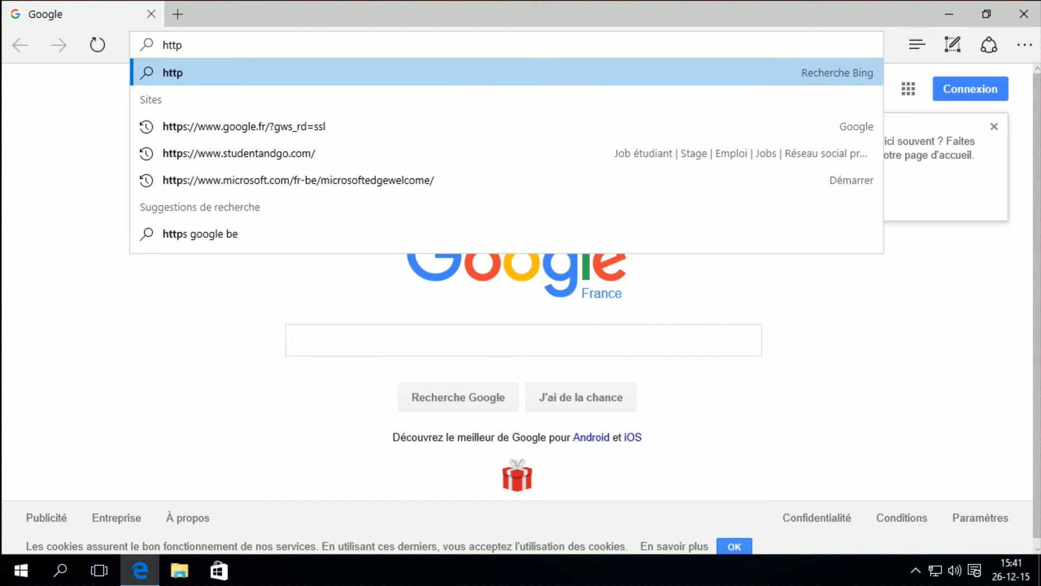
text(://mu)
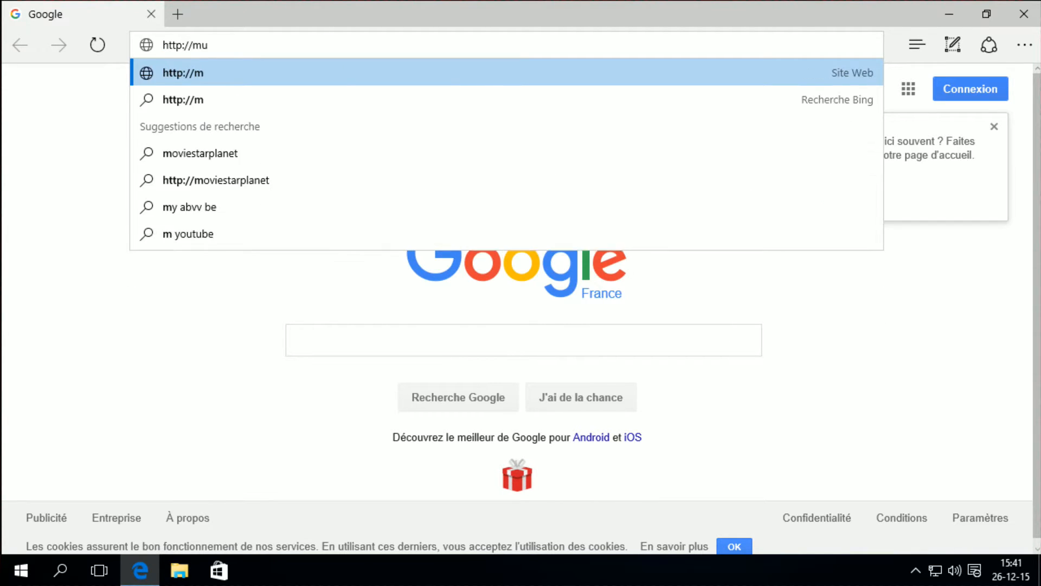
text(mble.sourc)
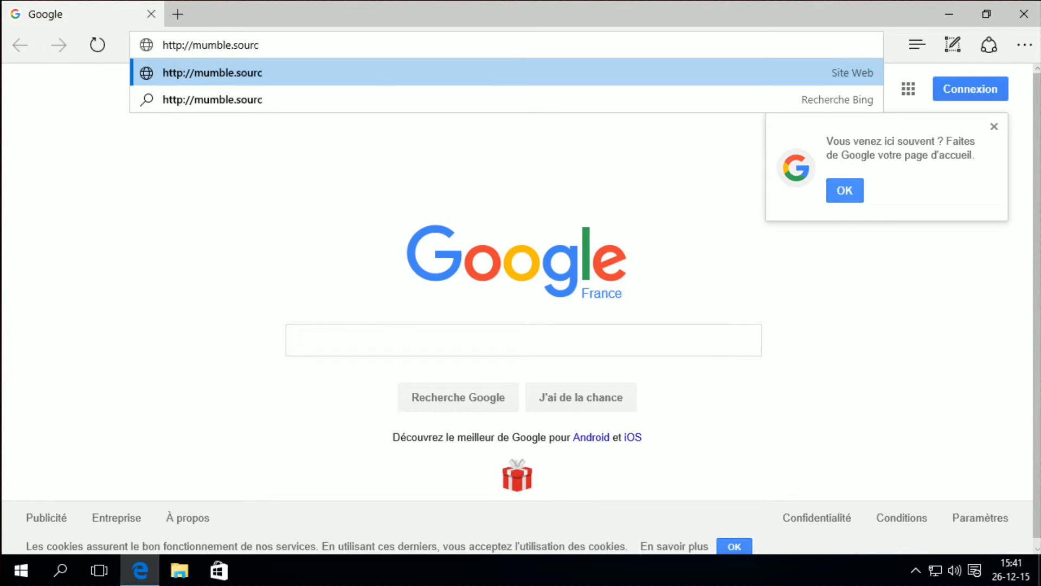
text(eforge.net)
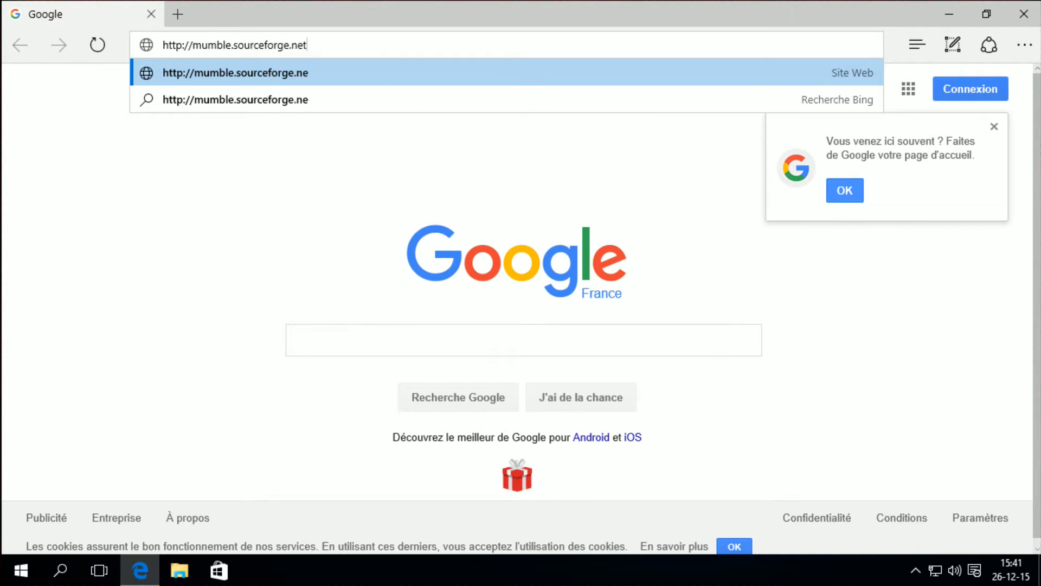
key(Return)
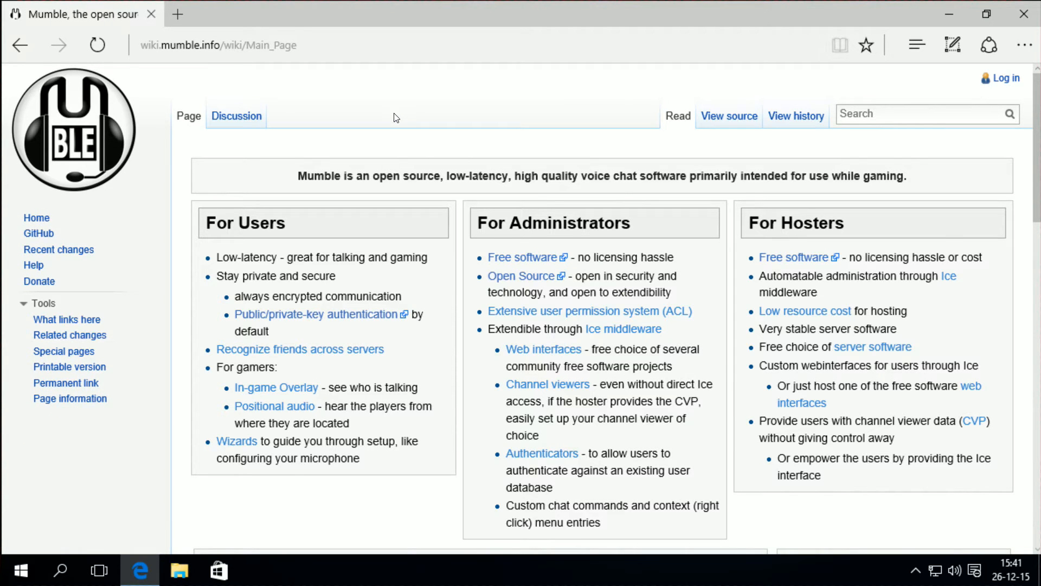
Step: Download the Windows stable release 1.2.12 of Mumble and launch the downloaded mumble-1.2.12.msi installer
scroll(421, 304, down, 7)
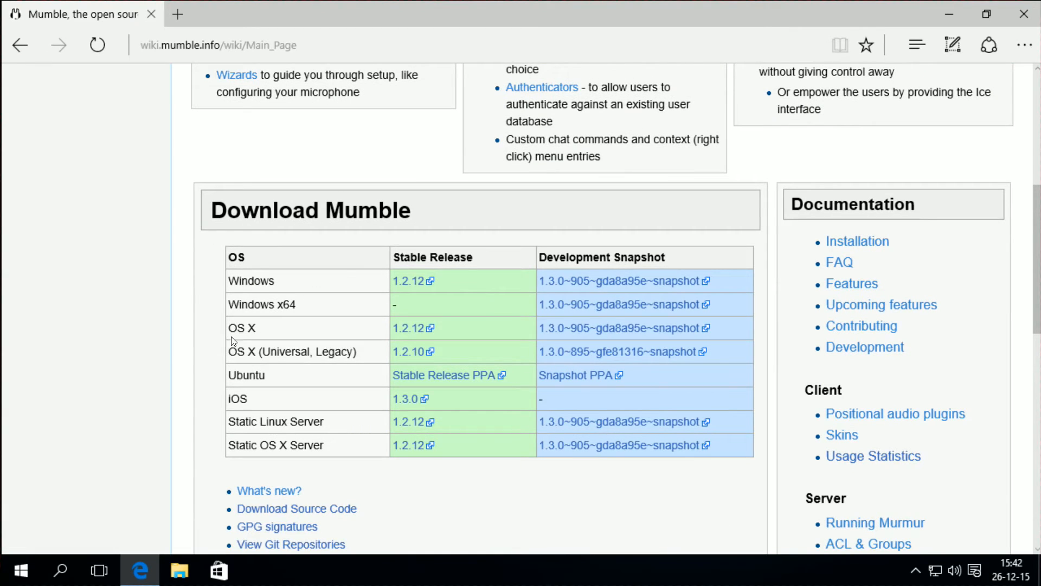
click(414, 280)
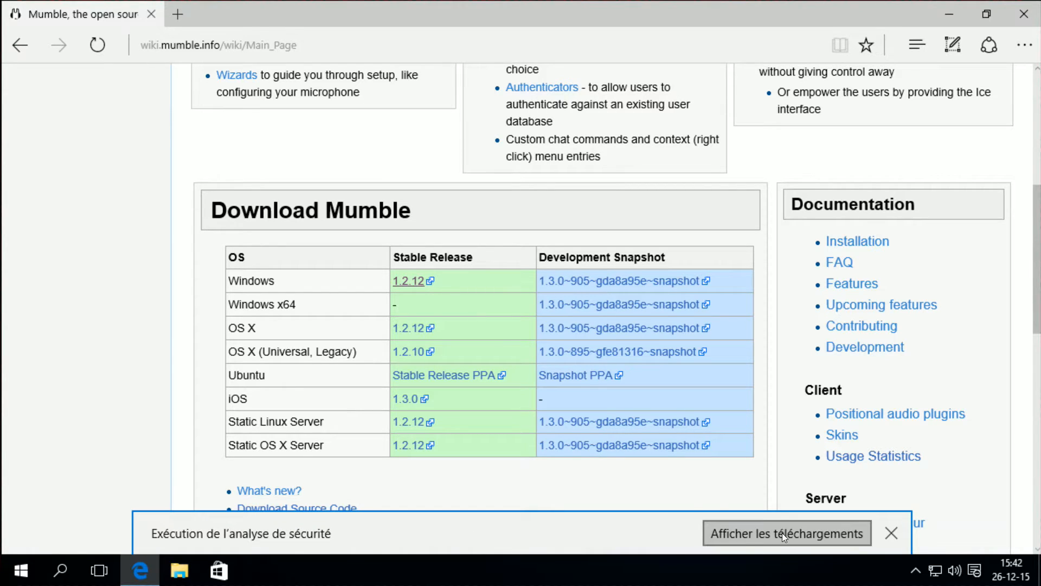
click(782, 533)
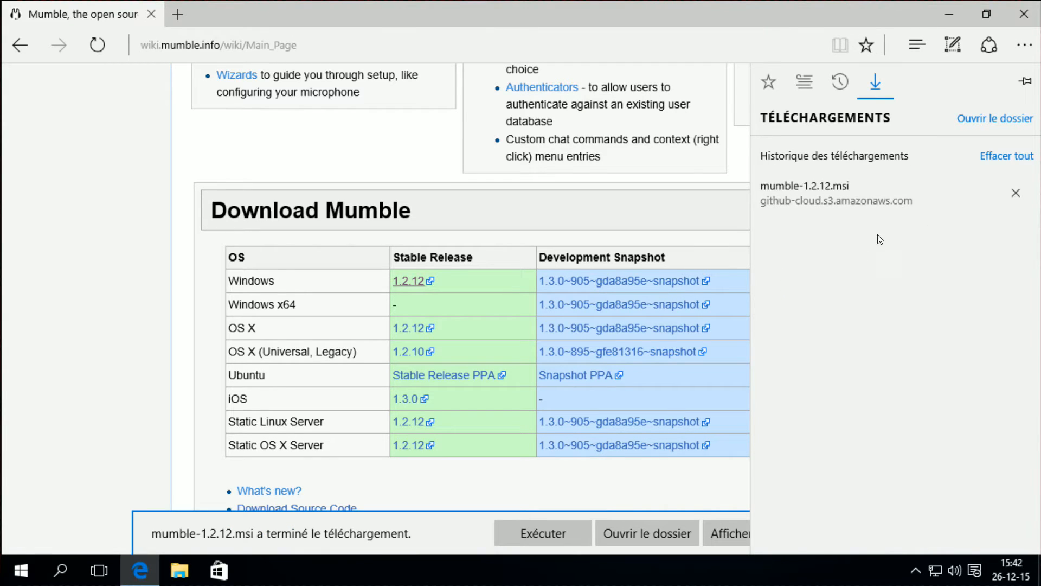
click(839, 199)
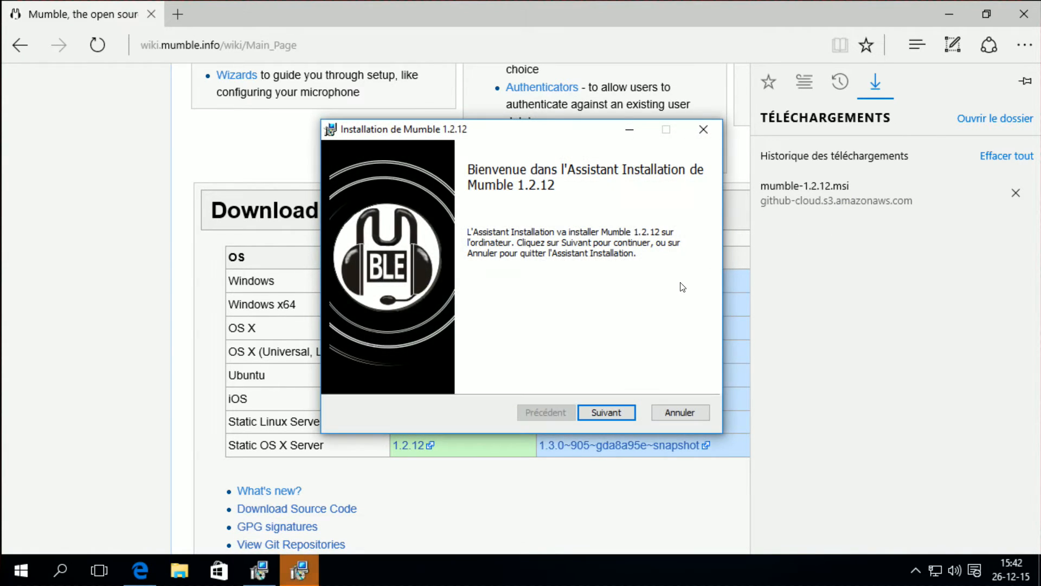
Step: Accept the licence, install Mumble 1.2.12 with the default components, and have Mumble start when setup finishes
click(611, 411)
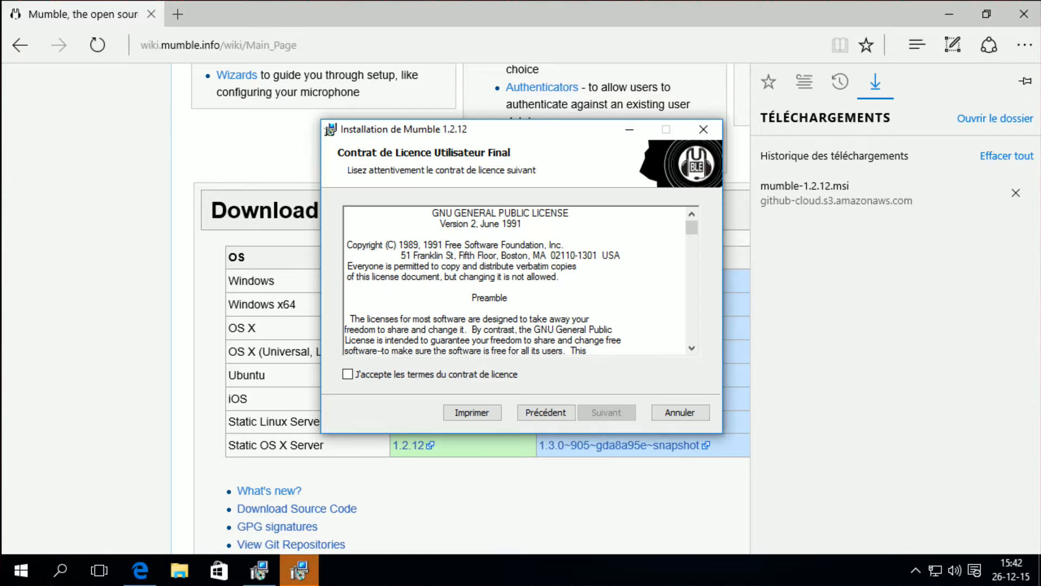
click(459, 375)
click(622, 411)
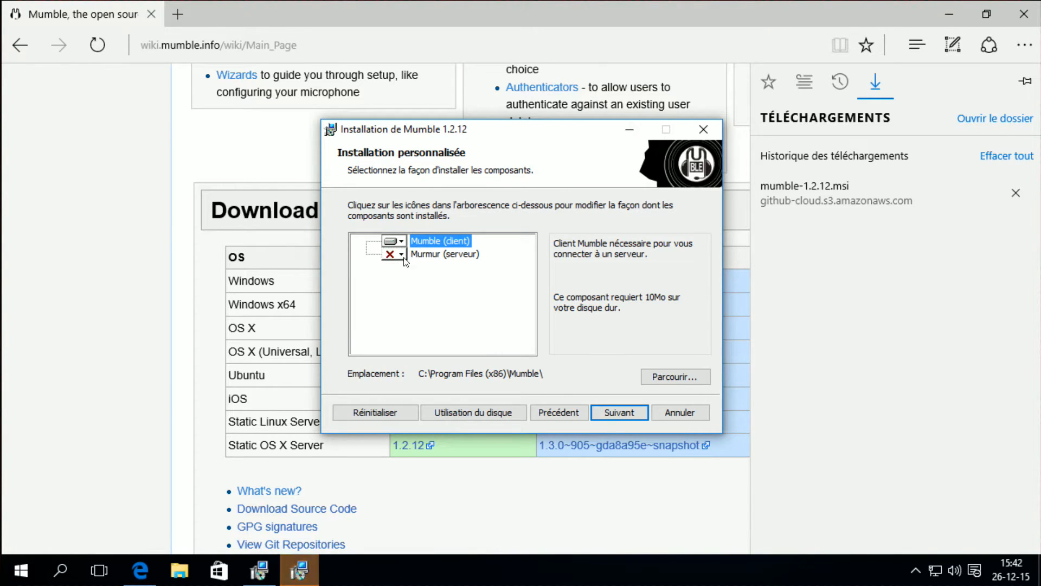
click(606, 414)
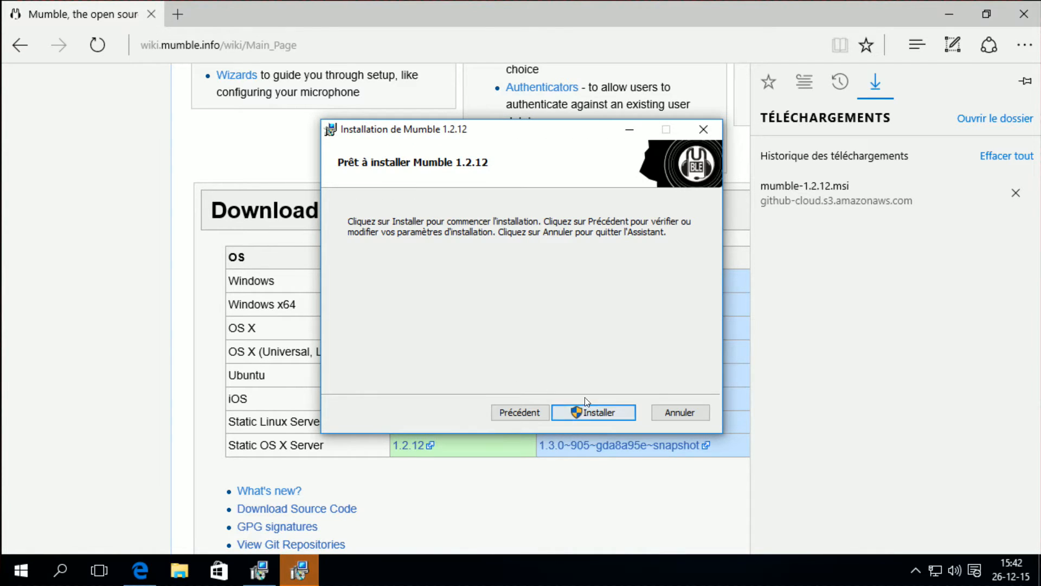
click(612, 410)
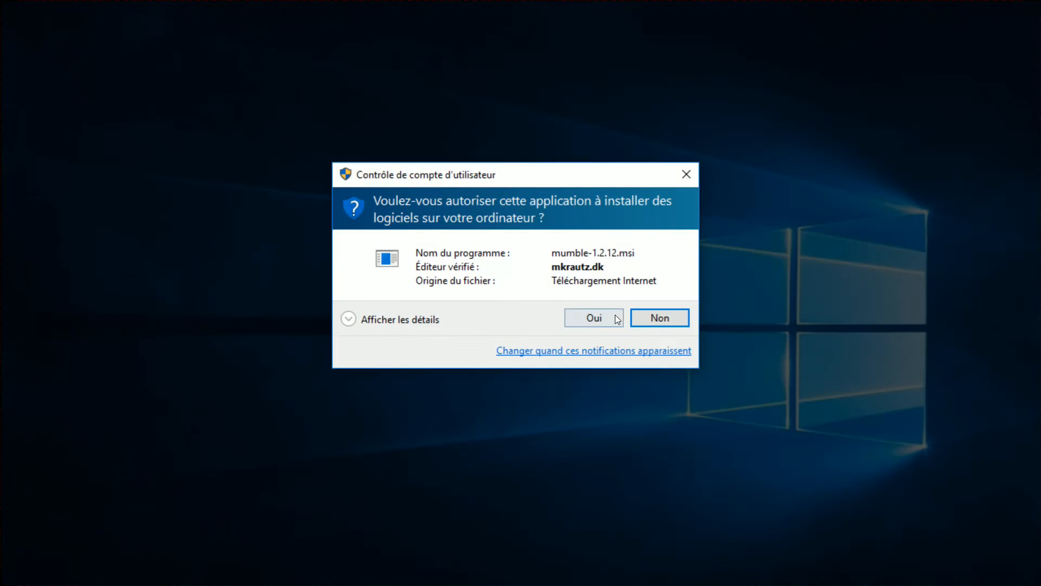
click(594, 318)
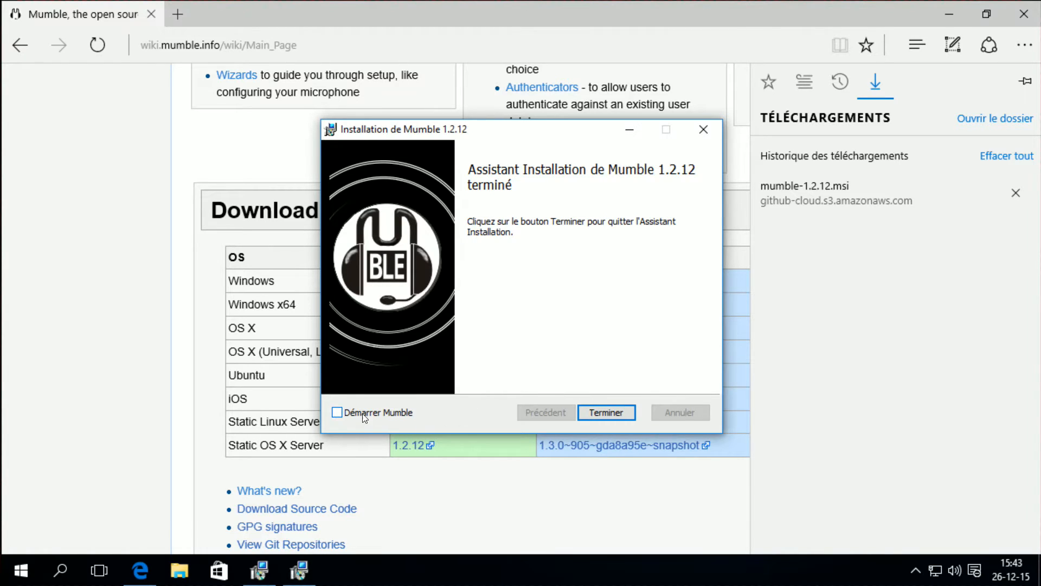
click(338, 413)
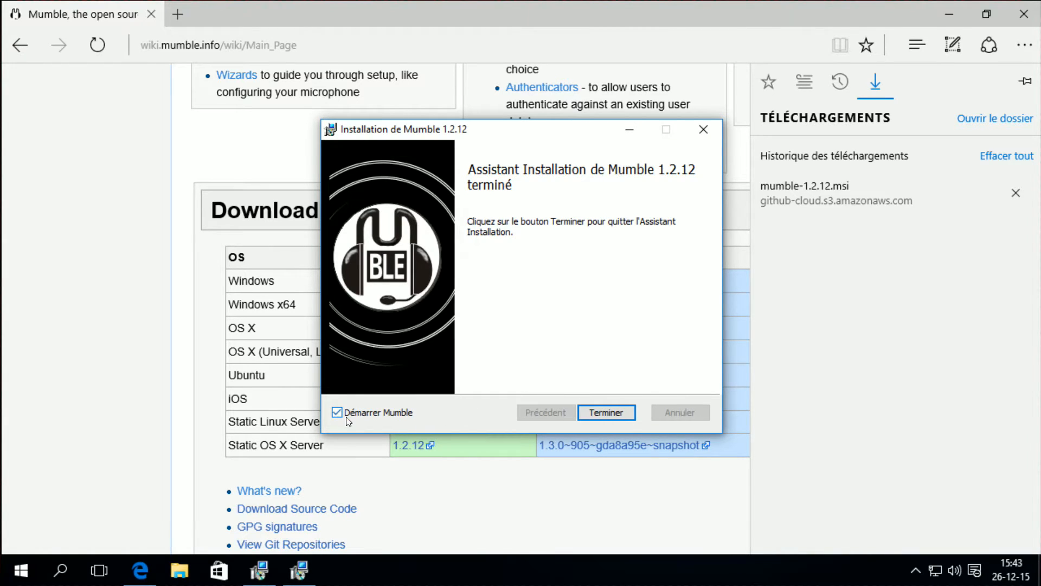
click(605, 412)
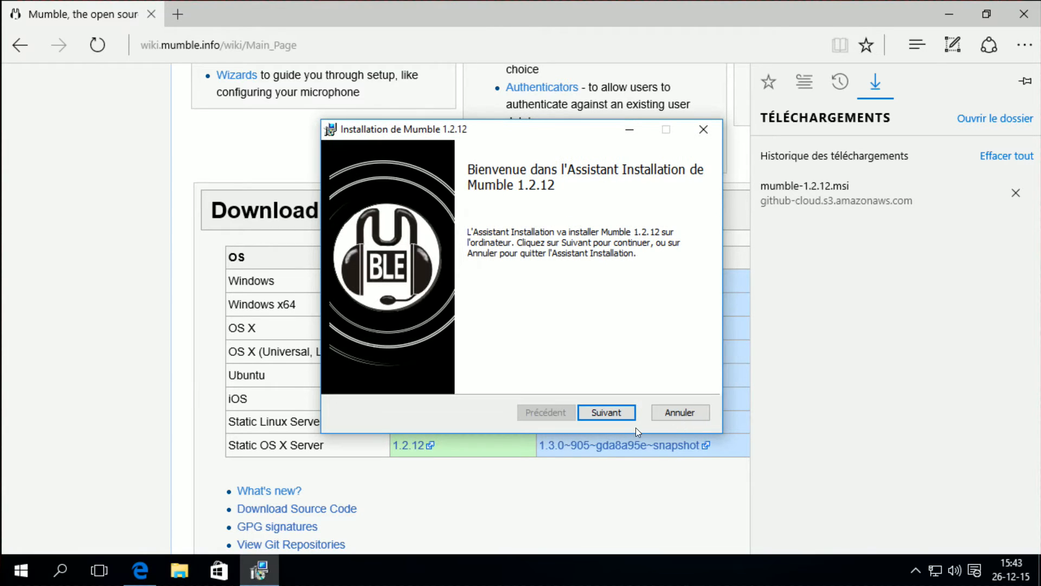
Step: Cancel the second Mumble 1.2.12 installation assistant that is still open and exit it
click(704, 129)
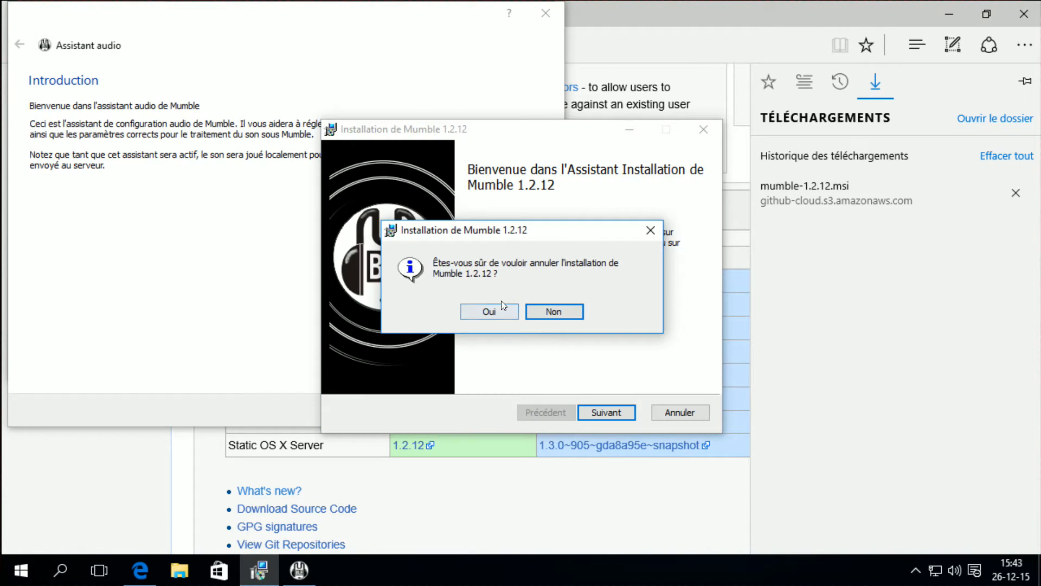
click(488, 313)
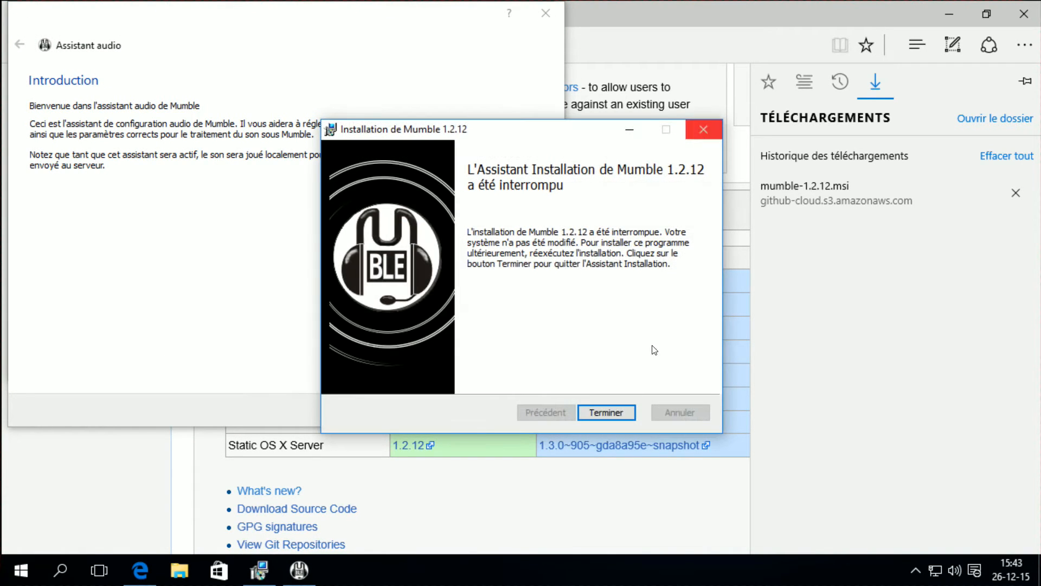
click(618, 409)
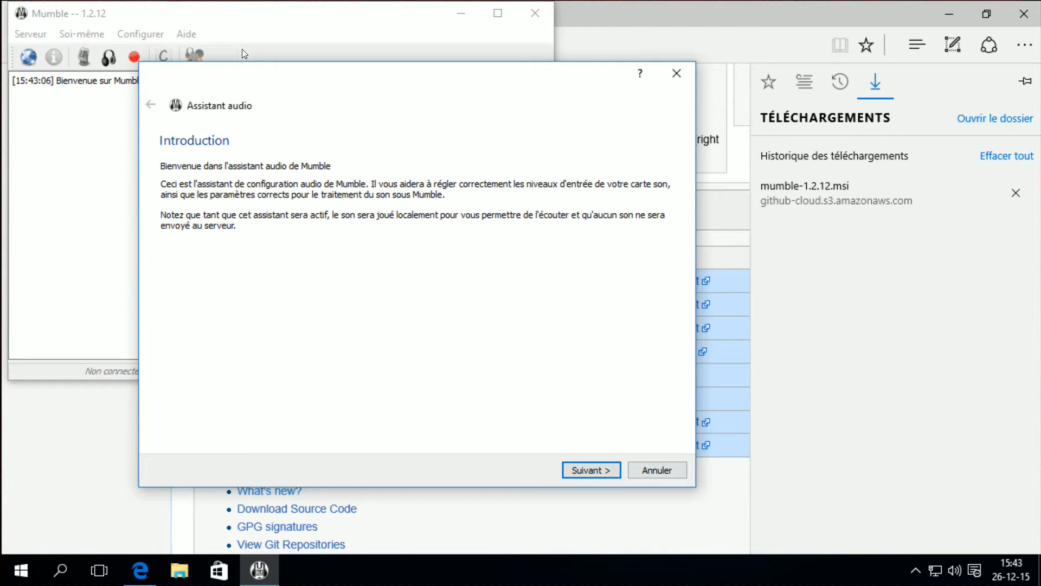
Step: Skip the audio assistant and let Mumble create an authentication certificate automatically
click(633, 470)
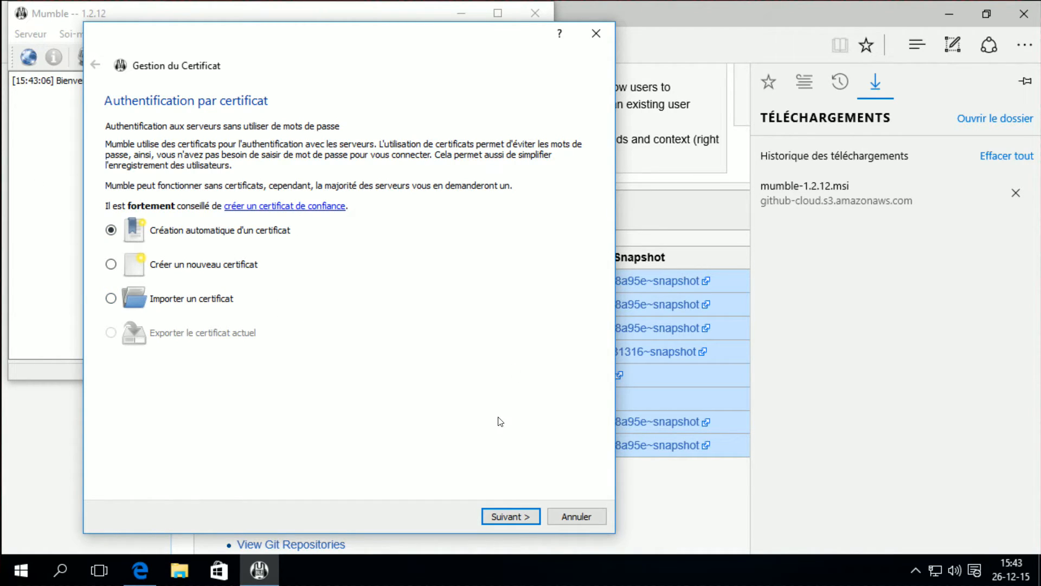
click(524, 513)
click(523, 513)
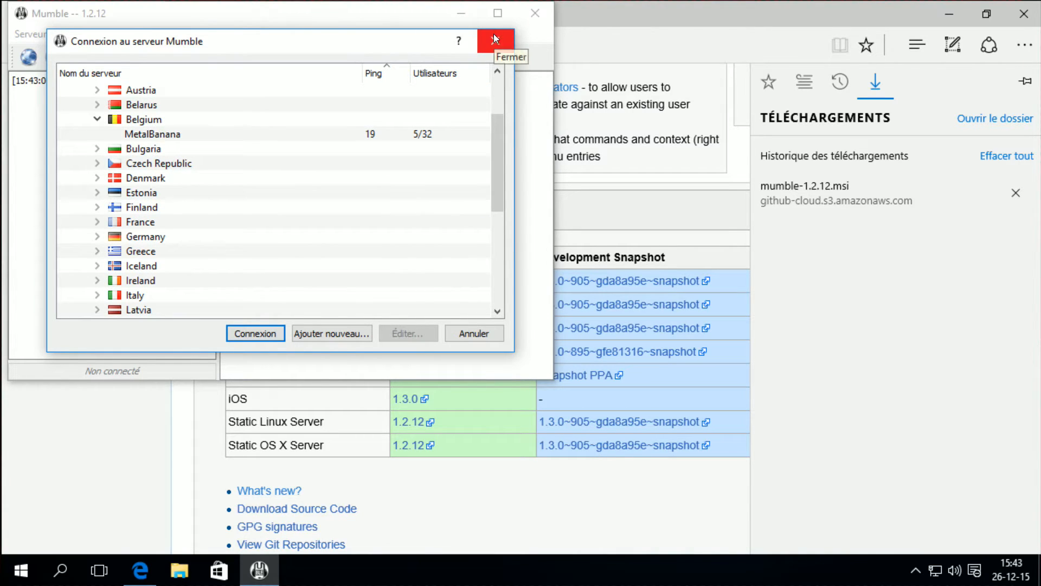
Step: Close the server connection dialog and the browser, and enlarge the Mumble window on the desktop
click(479, 36)
drag(351, 19, 458, 76)
click(1024, 14)
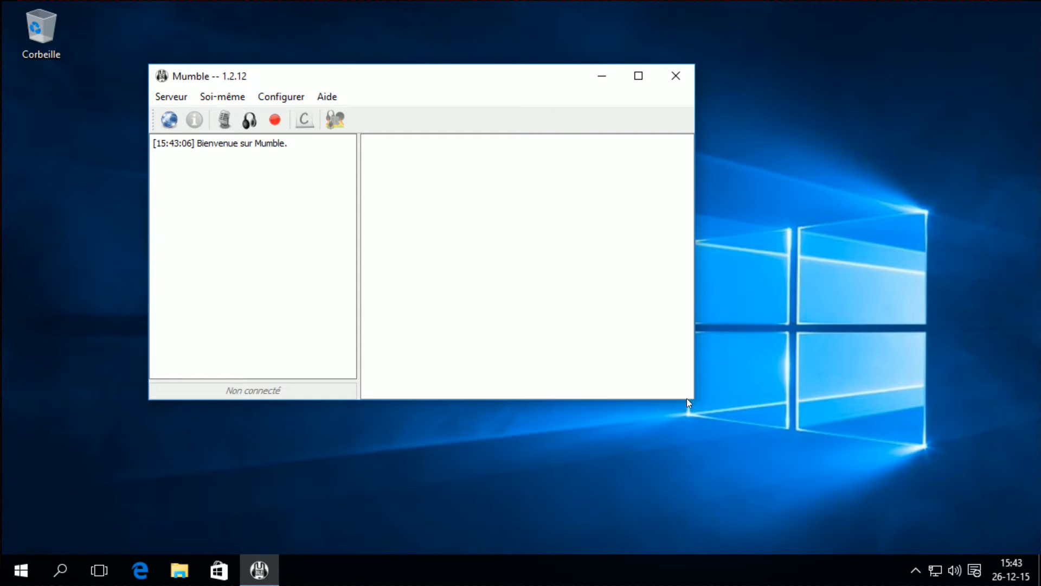
drag(693, 401, 808, 534)
drag(353, 76, 363, 47)
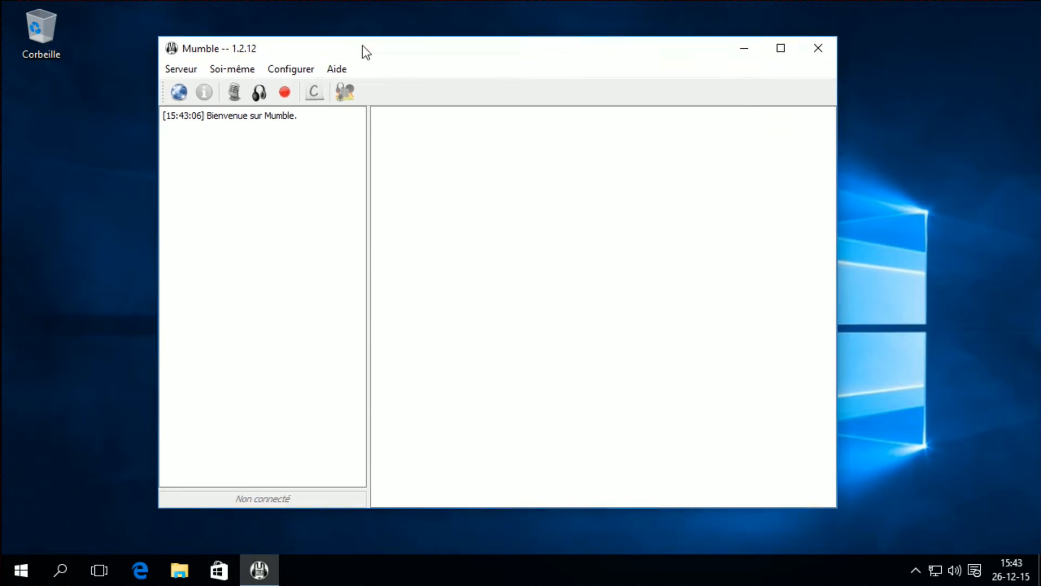
Step: Turn off Mumble's voice synthesis (Synthèse vocale) and check the option's state
click(302, 68)
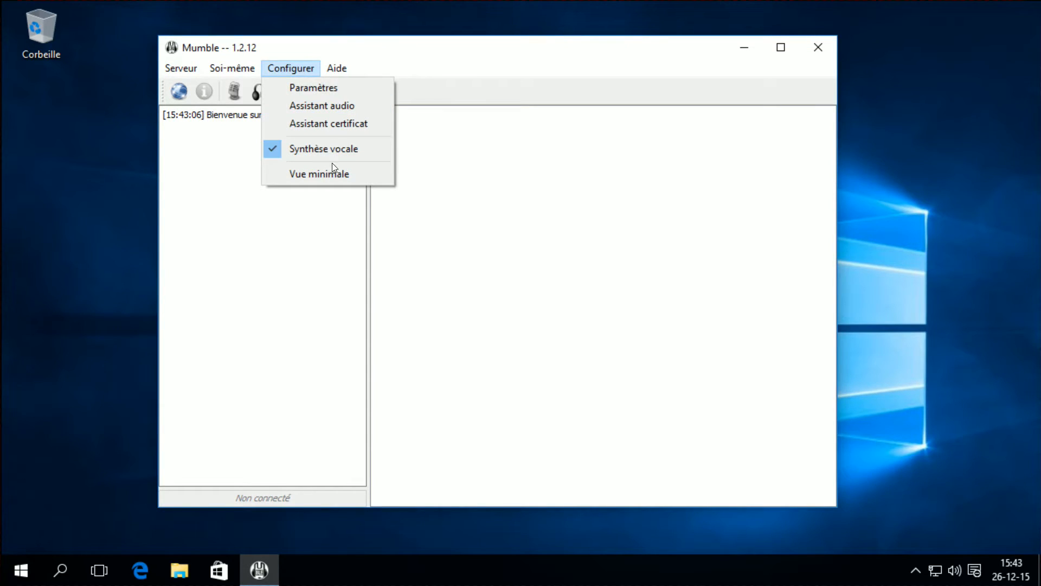
click(335, 42)
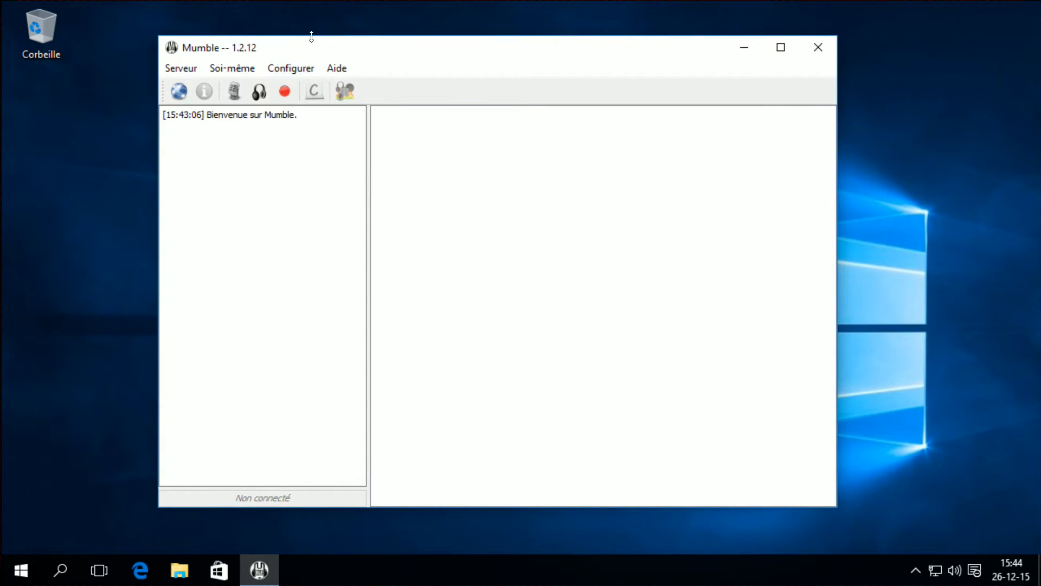
click(277, 68)
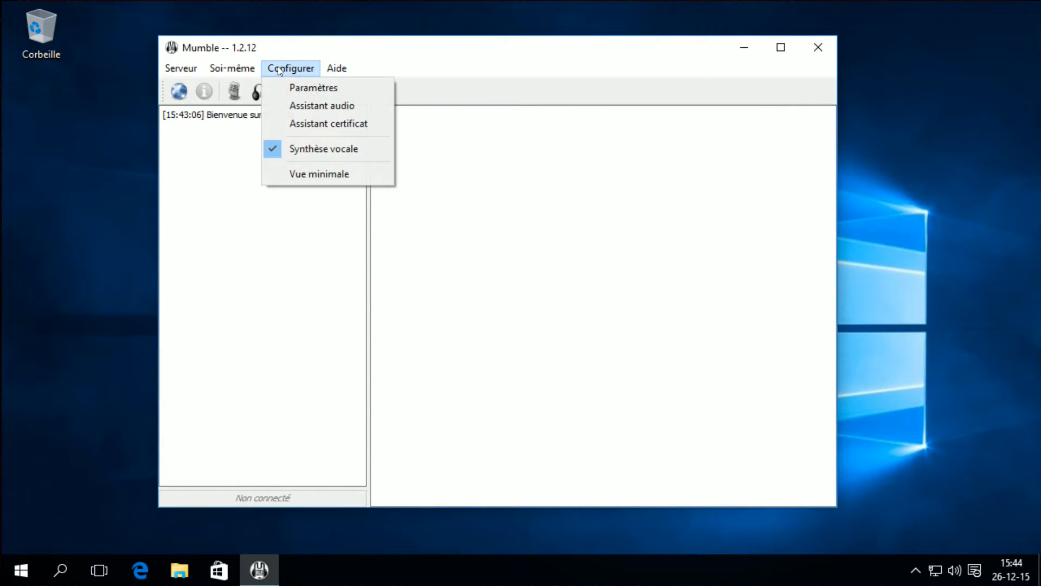
click(293, 149)
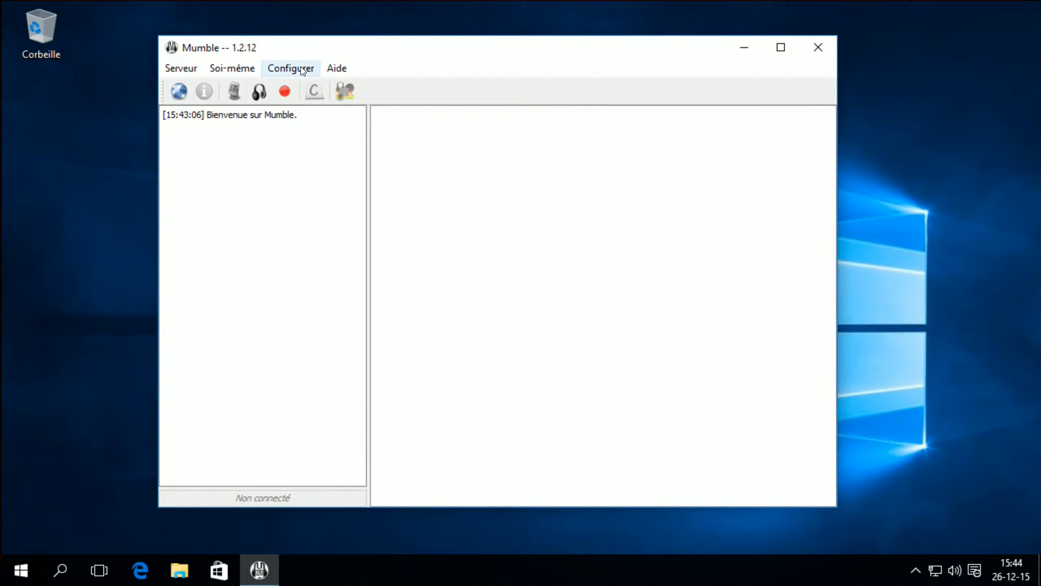
click(291, 68)
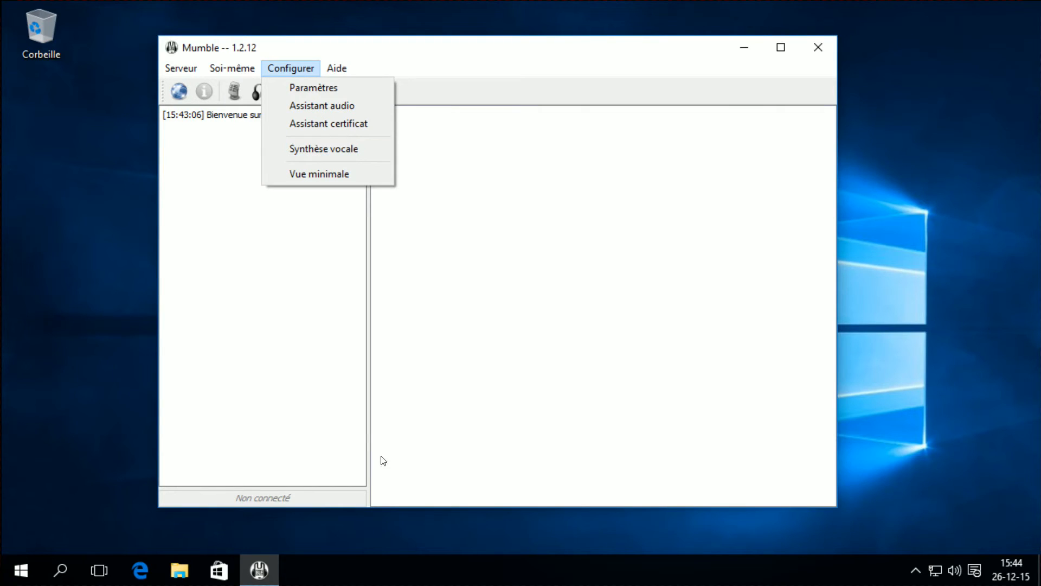
click(345, 319)
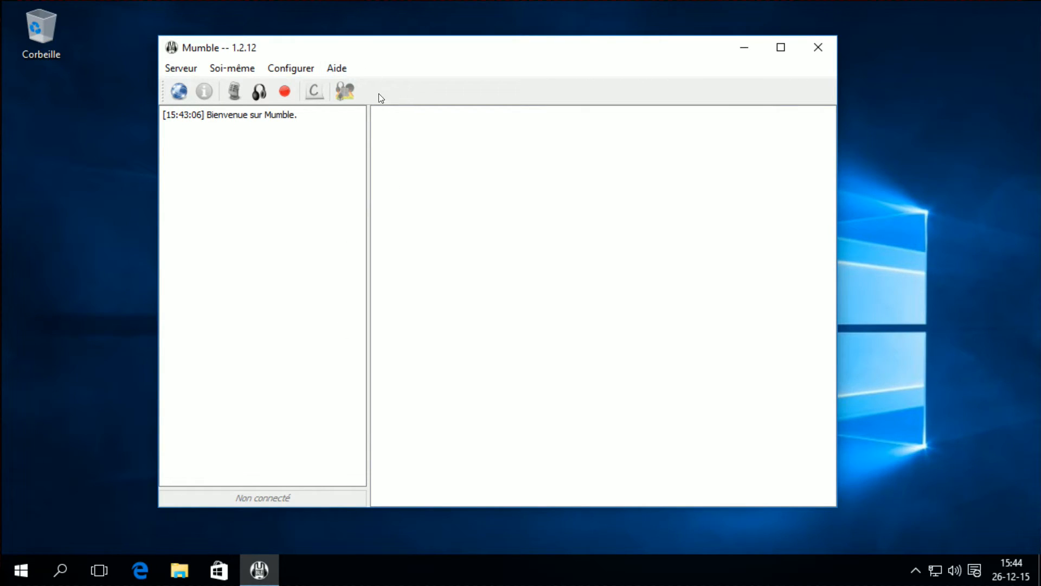
Step: Show the advanced options in Mumble's configuration and set the audio input's voice activity detection to Signal/Bruit
click(344, 93)
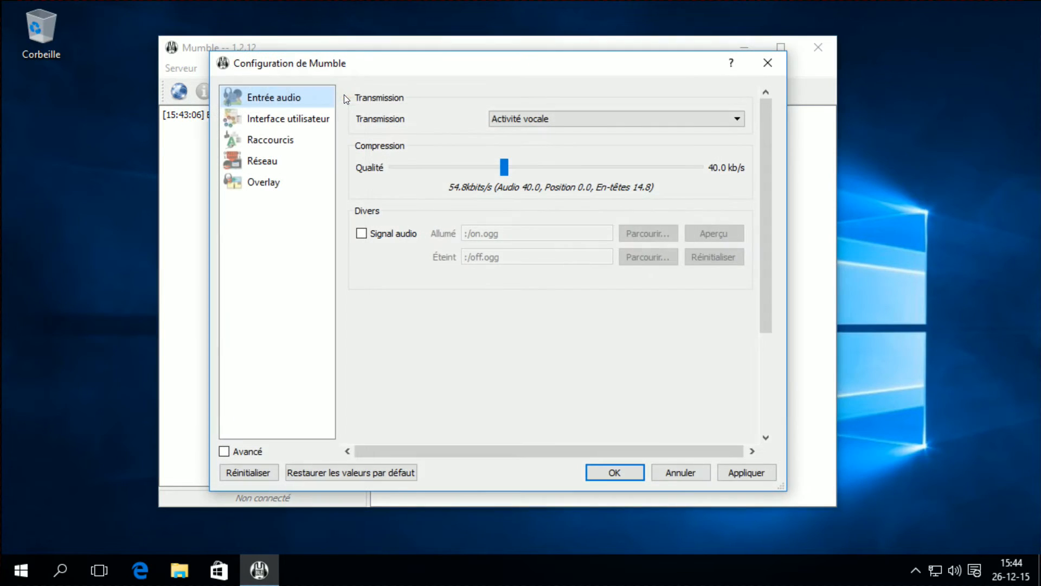
click(224, 452)
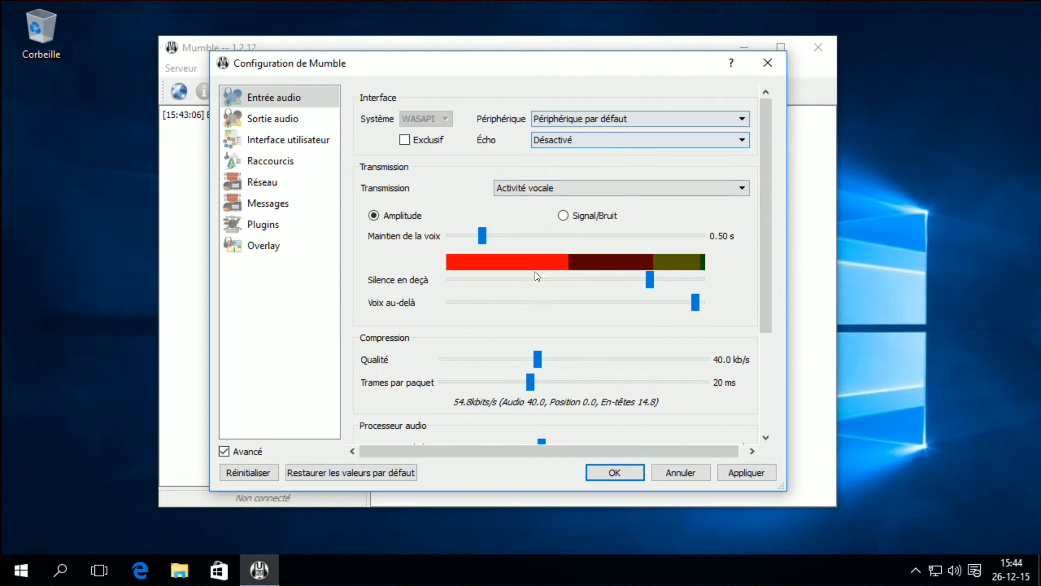
click(589, 216)
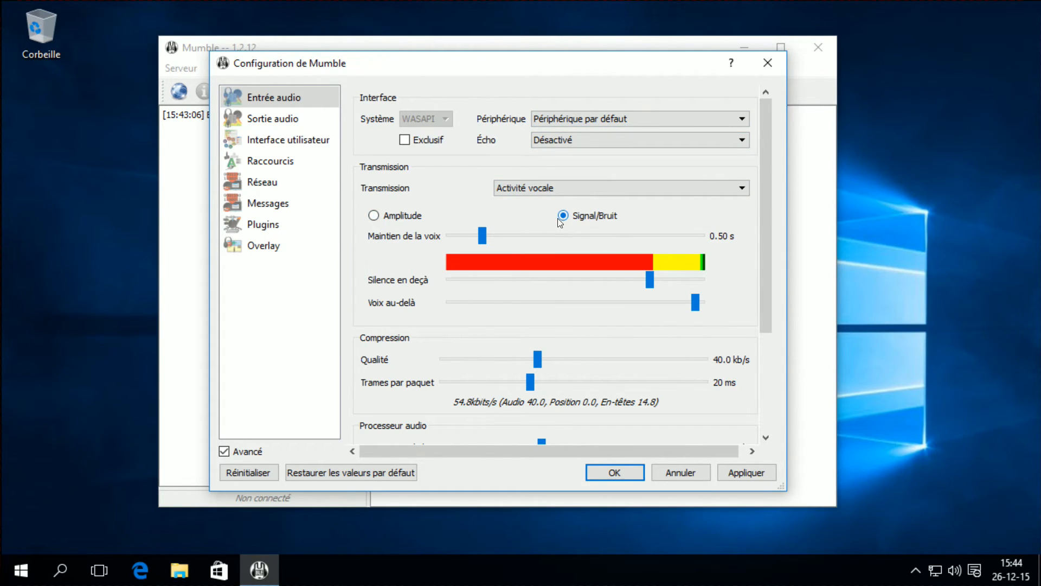
Step: Set the audio input's voice detection to Amplitude and its transmission mode to Continu, and apply the changes
click(400, 217)
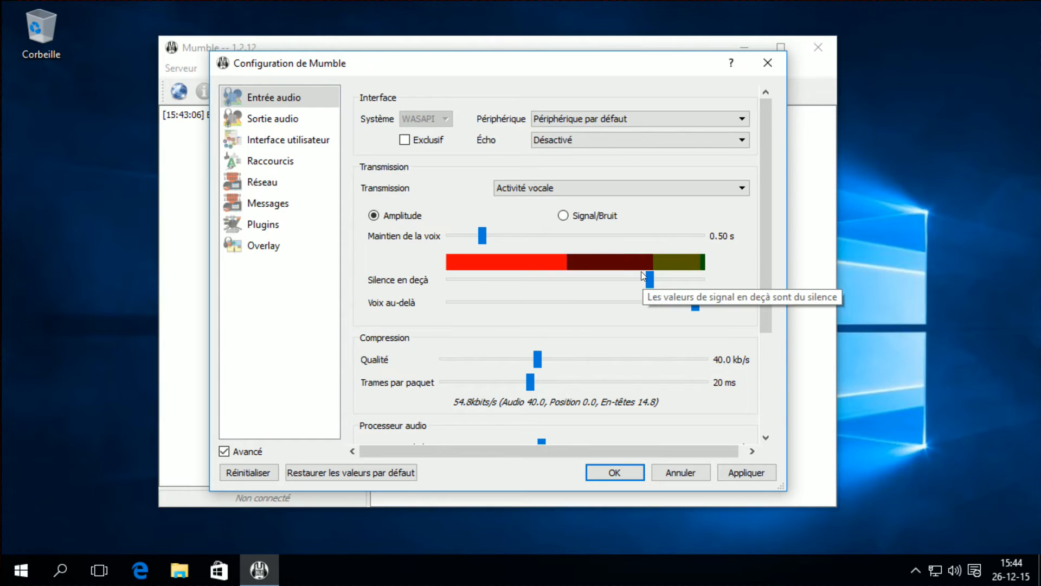
drag(652, 279, 652, 280)
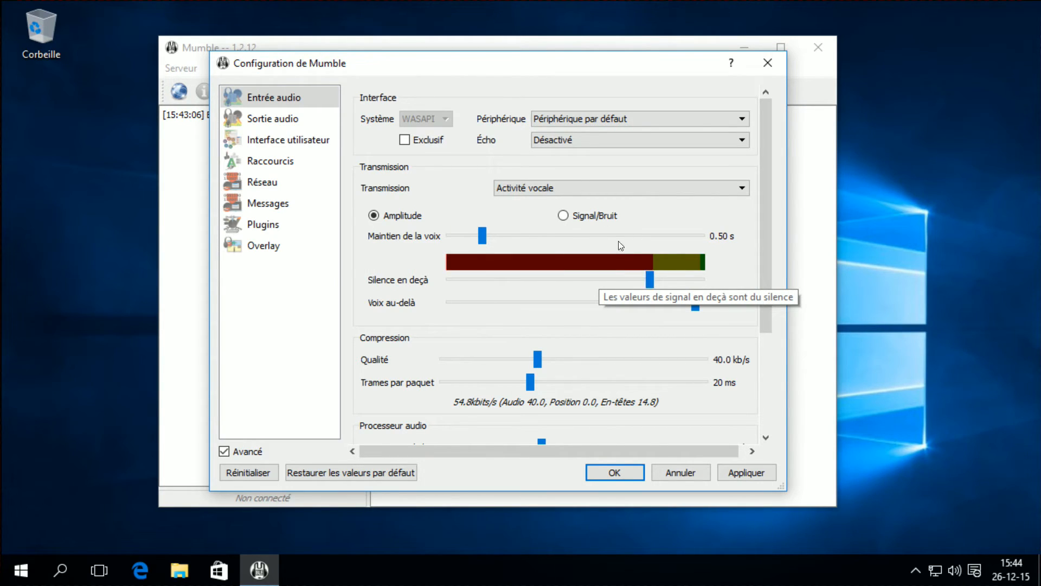
click(540, 189)
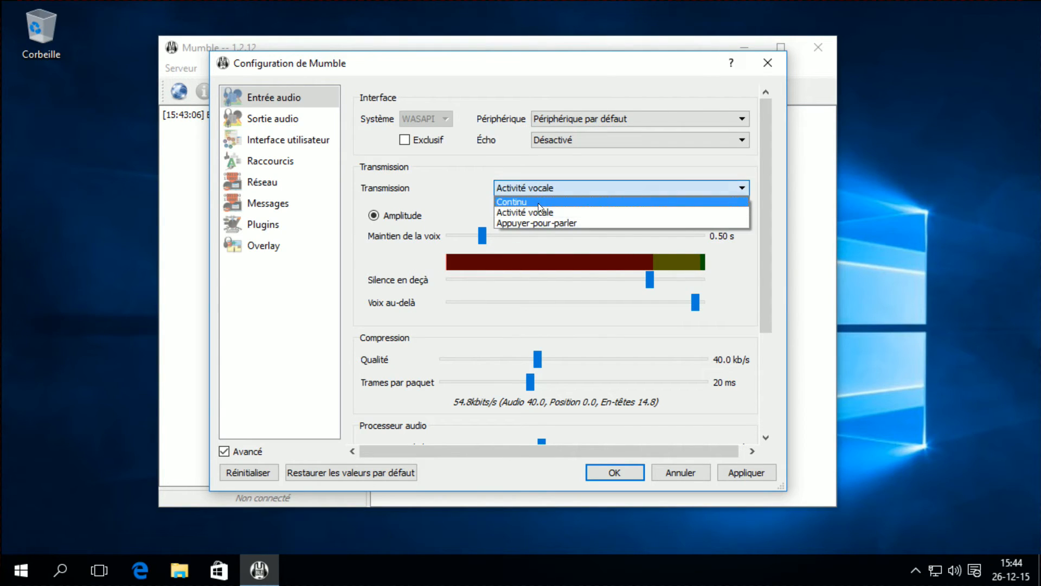
click(527, 201)
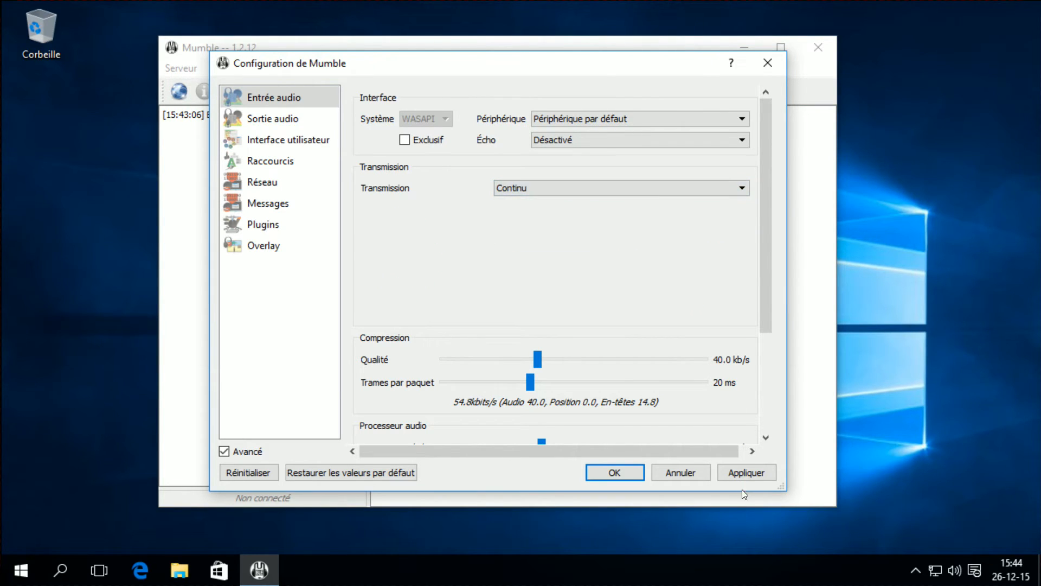
click(744, 473)
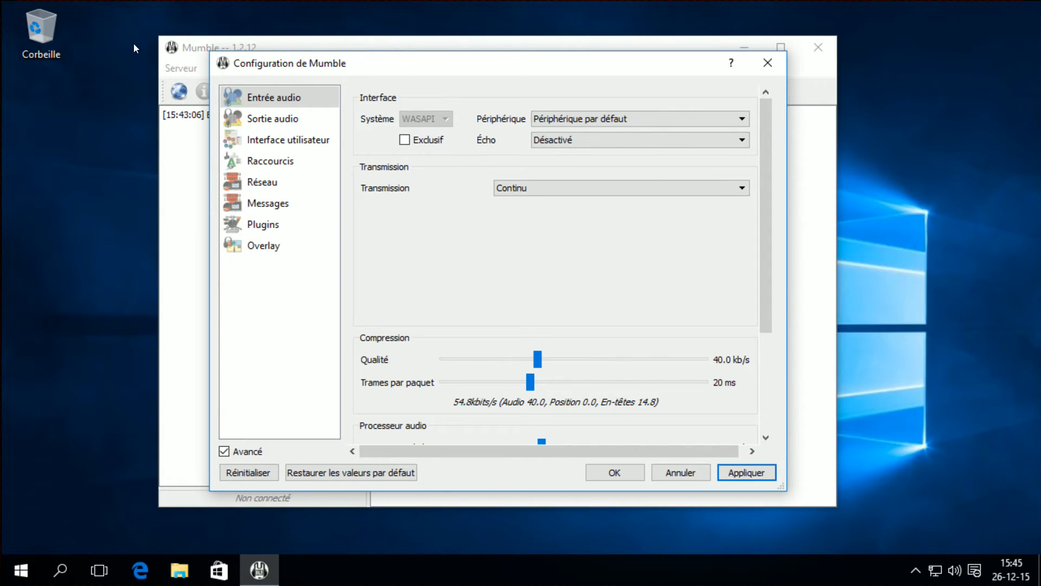
Step: Set the audio output's local loop test (Boucle locale) to Local and apply it
click(275, 118)
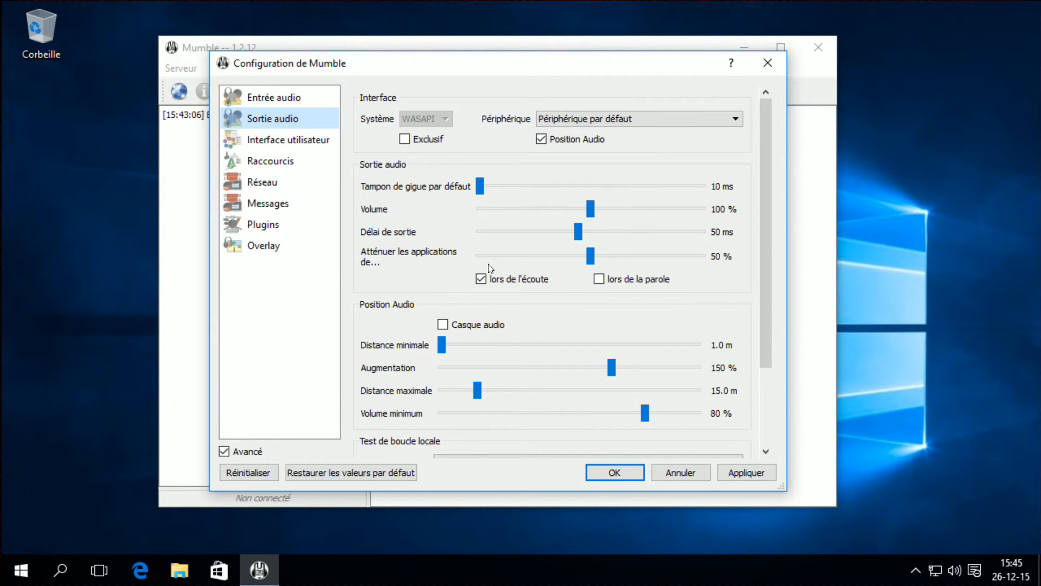
scroll(504, 282, down, 5)
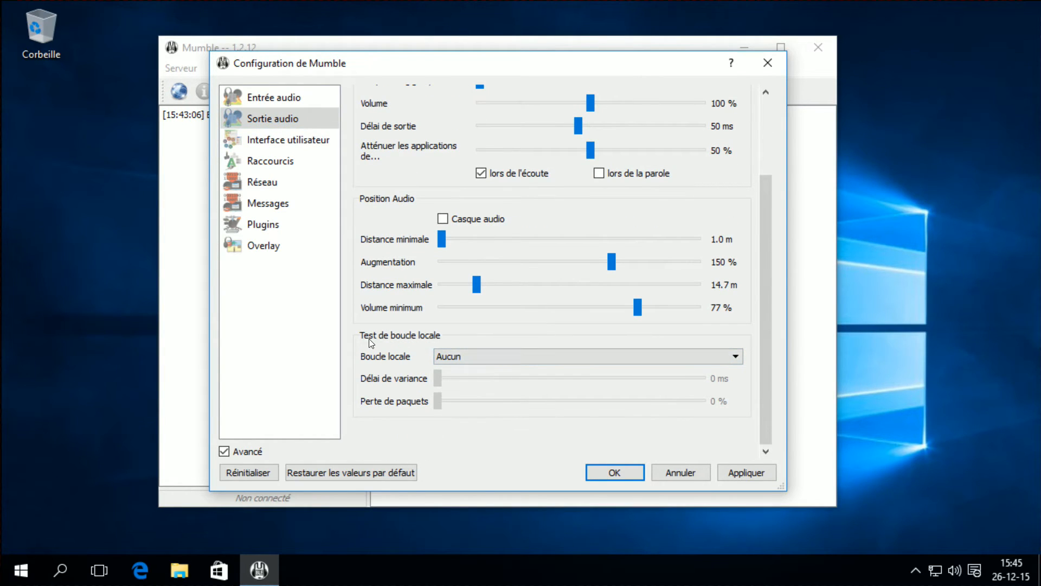
scroll(663, 291, up, 2)
scroll(624, 299, down, 2)
click(444, 356)
click(459, 380)
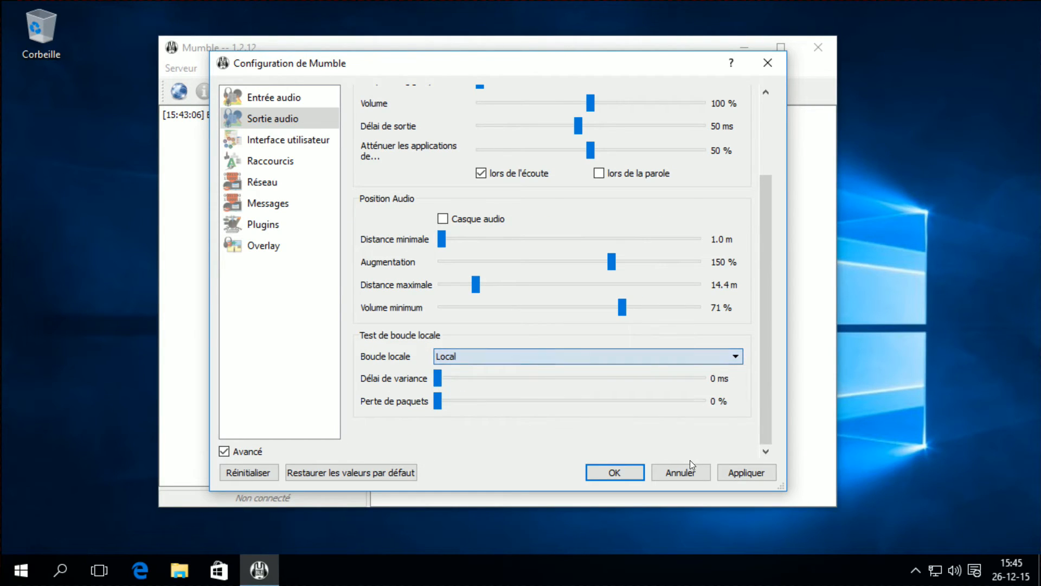
click(749, 474)
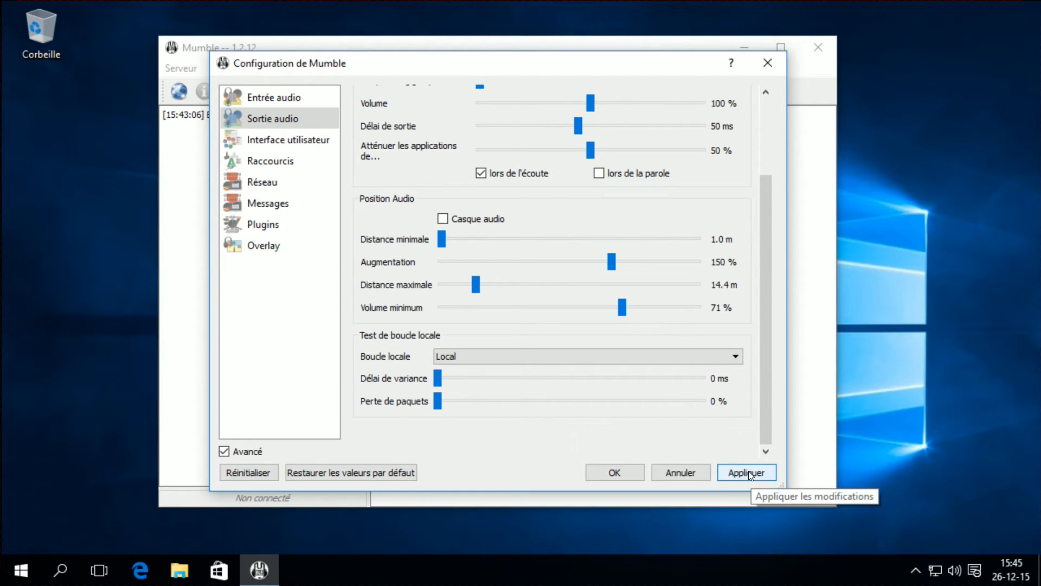
Step: Set the audio output's Boucle locale option back to Aucun and apply it
right_click(954, 570)
click(956, 526)
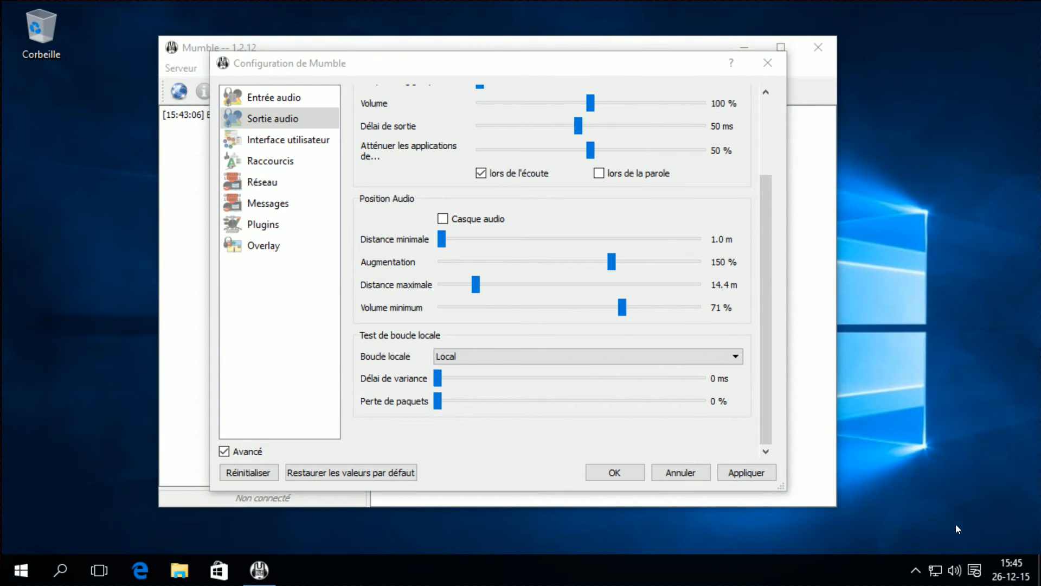
click(544, 356)
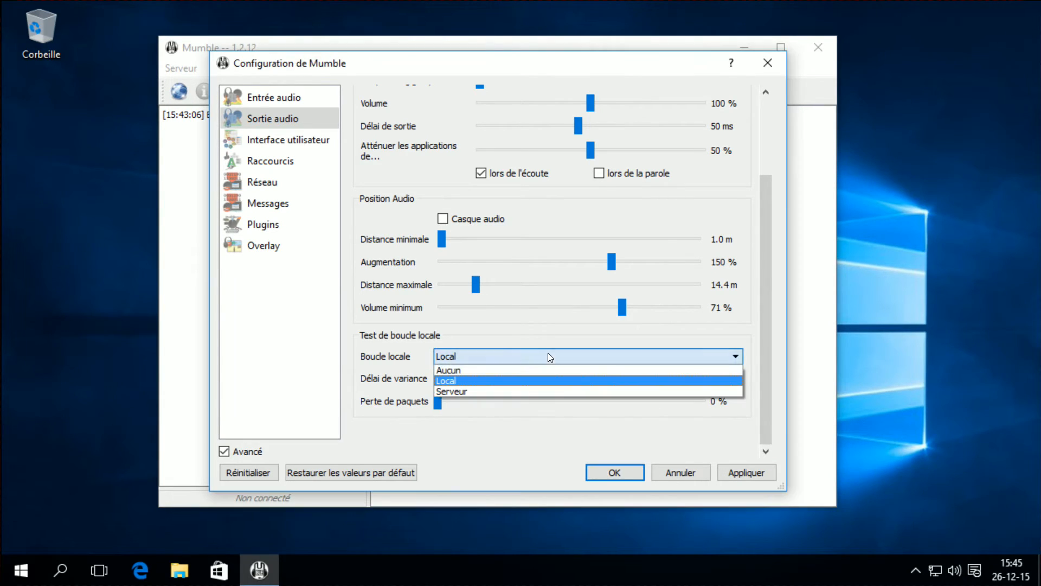
click(518, 369)
click(742, 474)
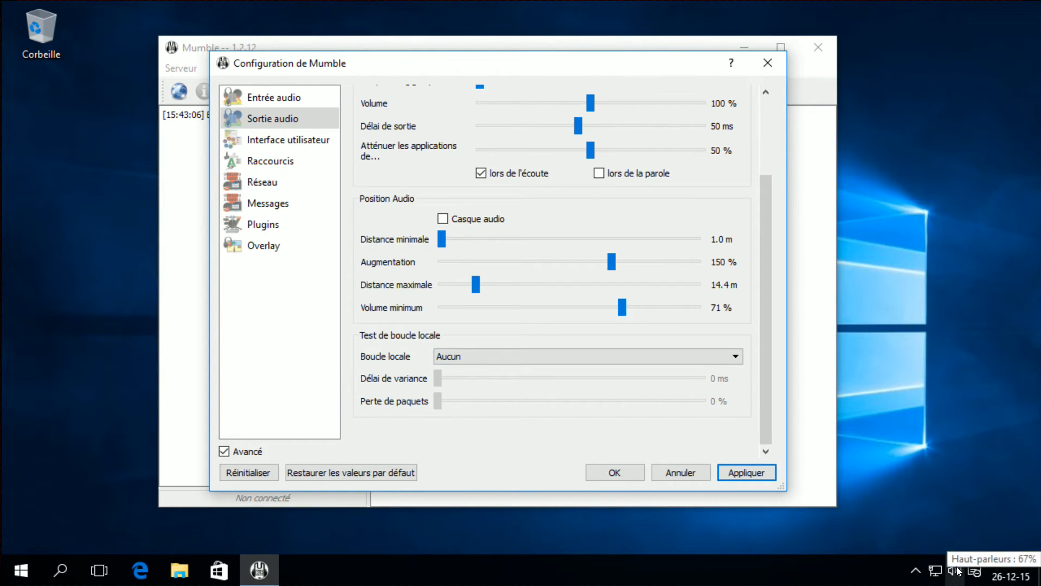
Step: Open the Windows recording devices (Périphériques d'enregistrement) and move the Son window beside the Mumble configuration
right_click(958, 571)
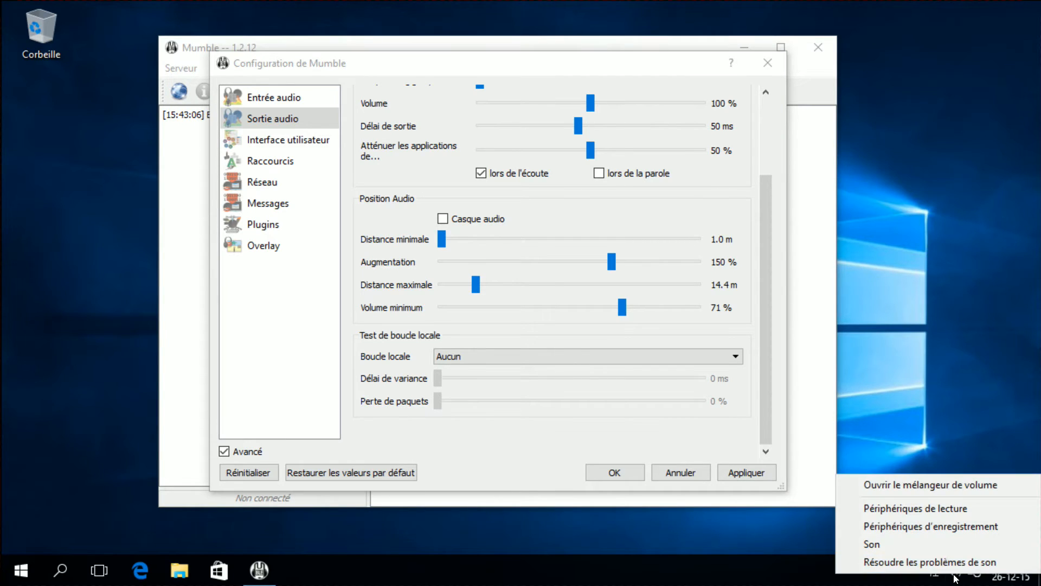
click(915, 569)
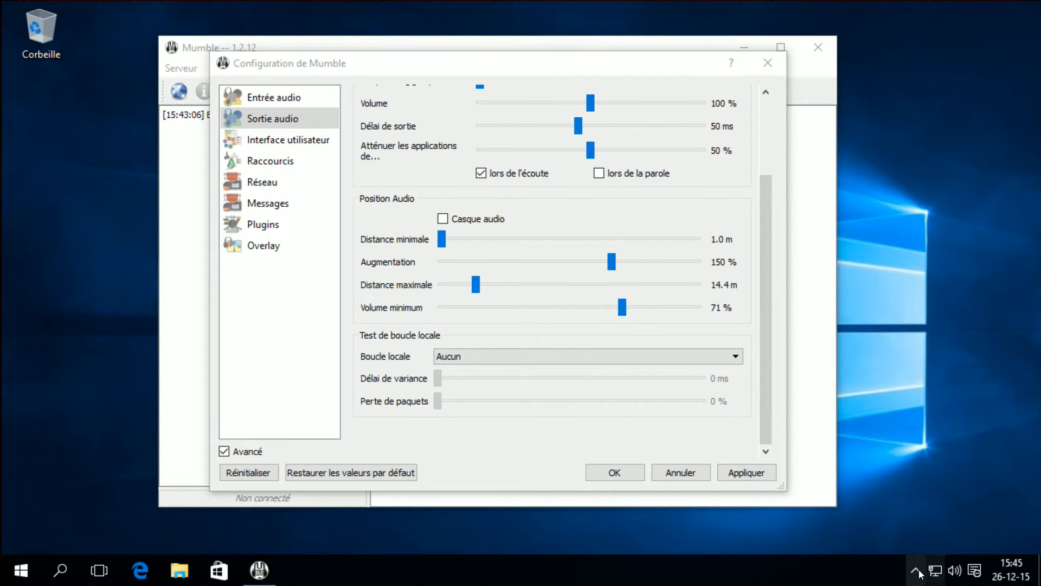
right_click(957, 572)
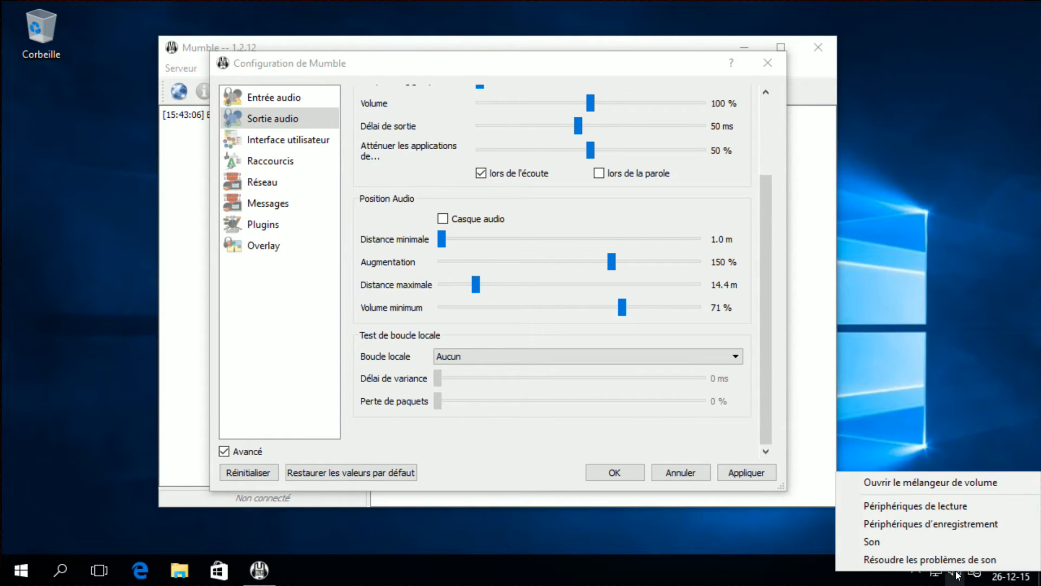
click(934, 523)
drag(221, 83, 771, 115)
Step: Open the properties of the default microphone and show its levels (Niveaux)
click(794, 206)
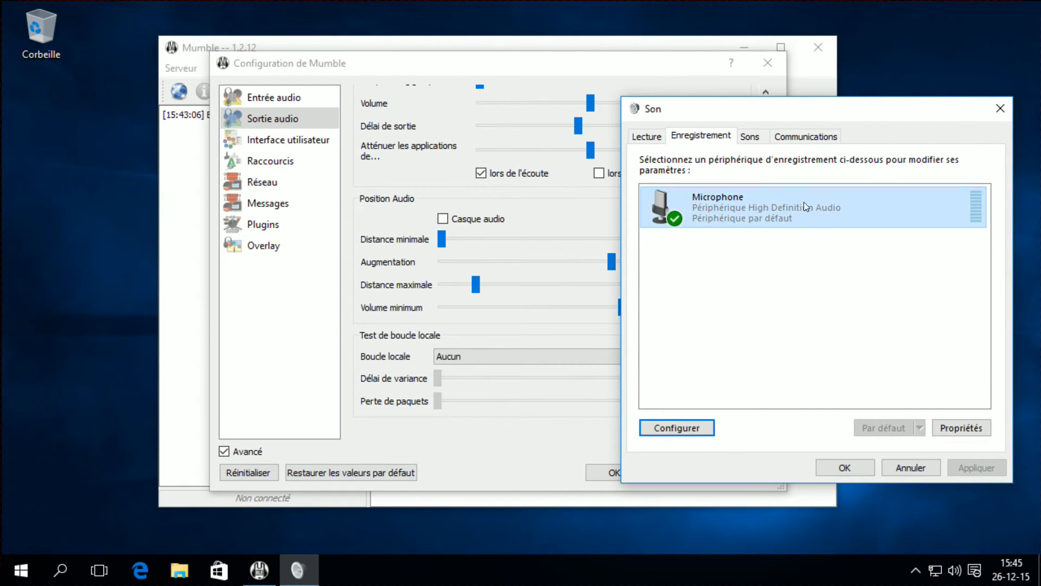
click(959, 431)
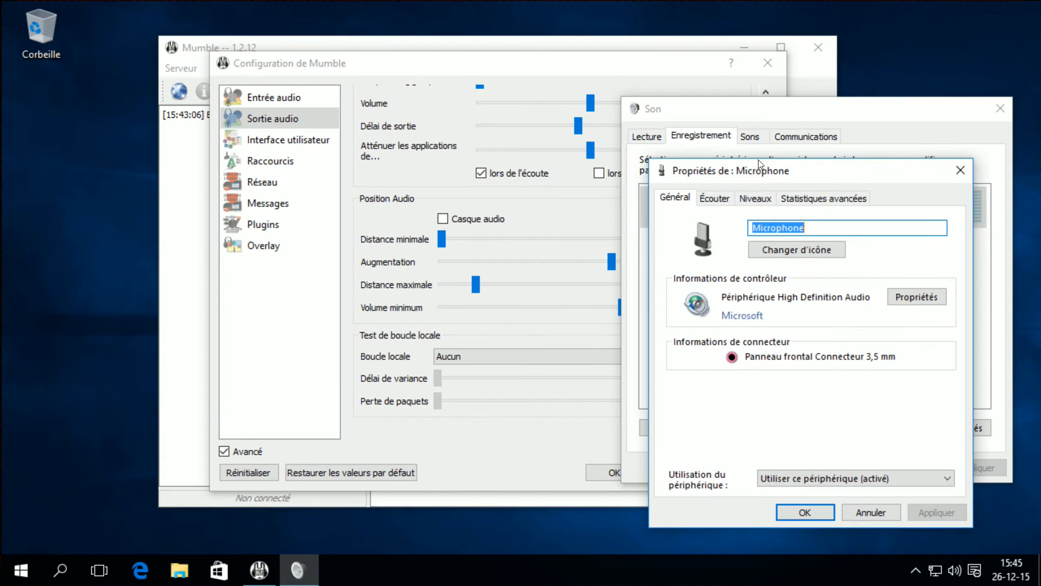
drag(763, 174, 725, 179)
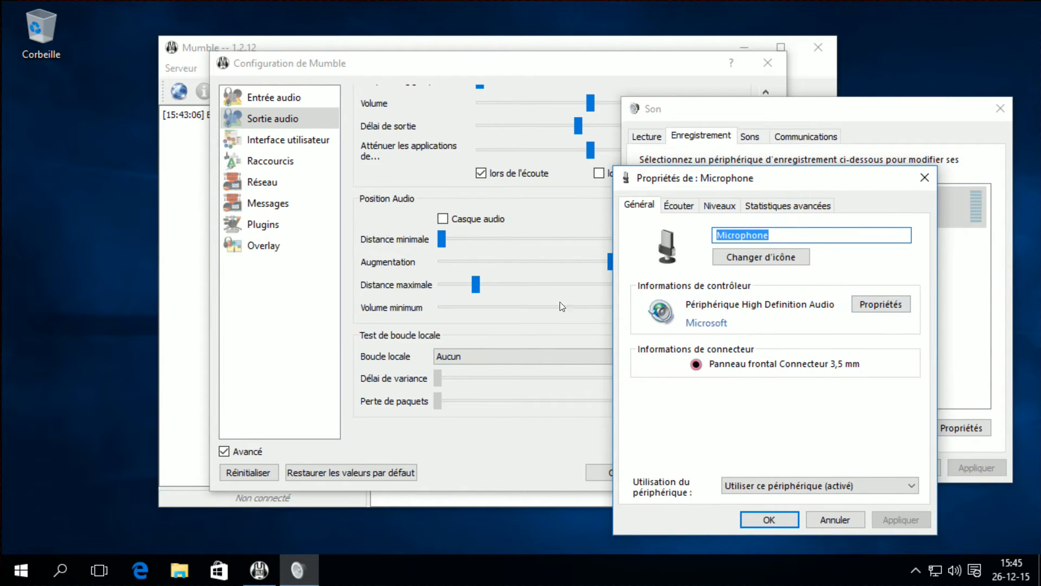
click(721, 206)
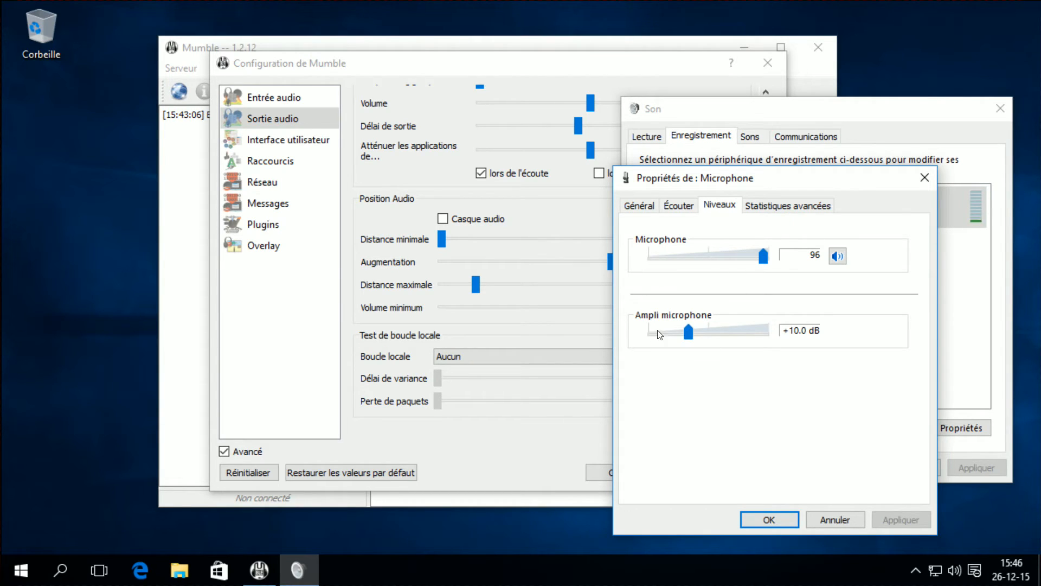
Step: With Mumble's local loop test set to Local, adjust the microphone's volume and boost (Ampli microphone) and confirm
click(479, 362)
click(472, 379)
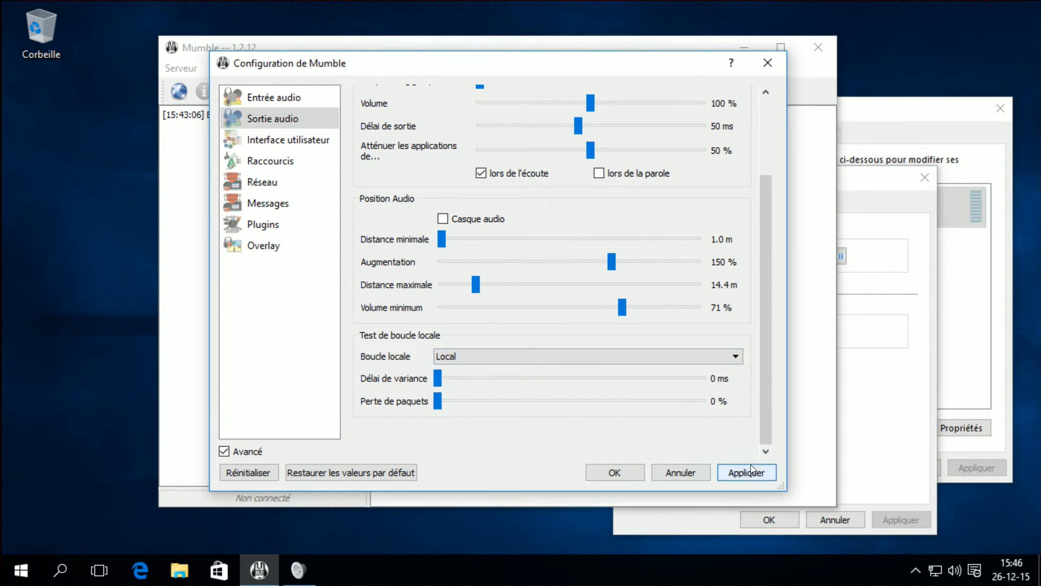
click(744, 332)
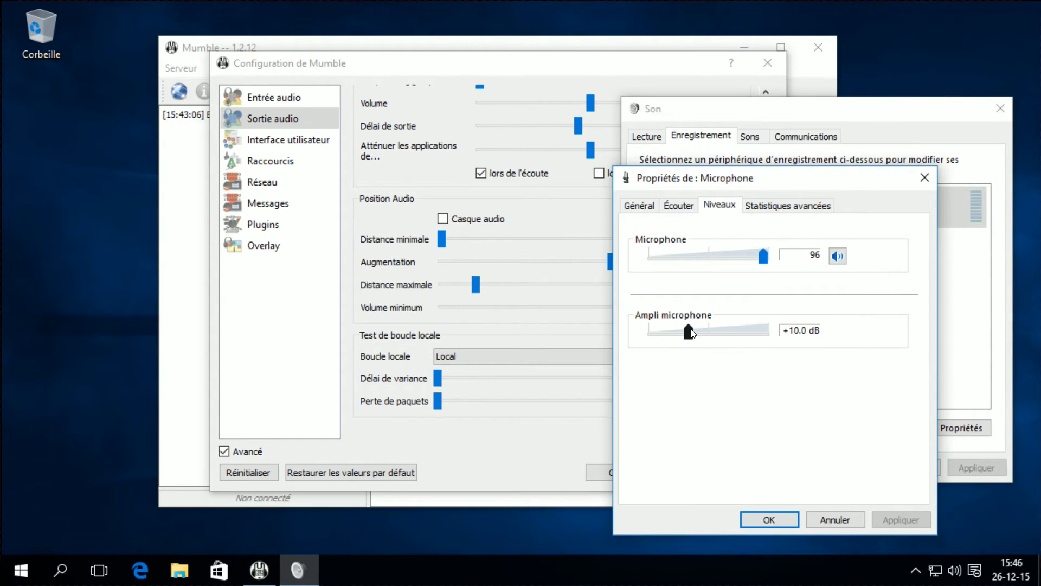
click(720, 332)
click(692, 340)
click(694, 336)
click(716, 330)
click(714, 335)
drag(763, 255, 630, 278)
drag(669, 265, 770, 261)
click(772, 521)
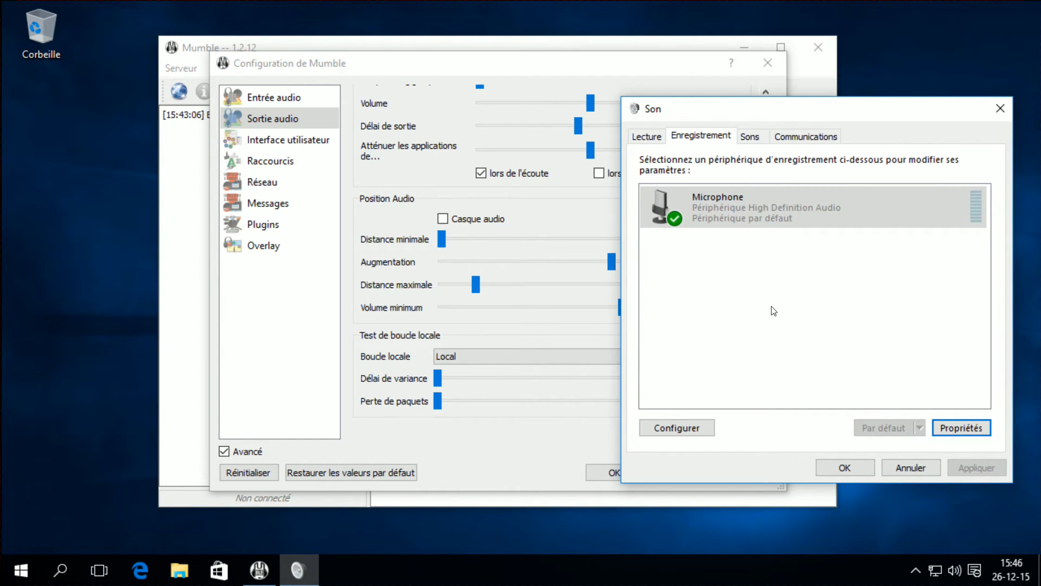
Step: Turn off Mumble's local loop test by applying Aucun, and close the Windows Son window
click(539, 356)
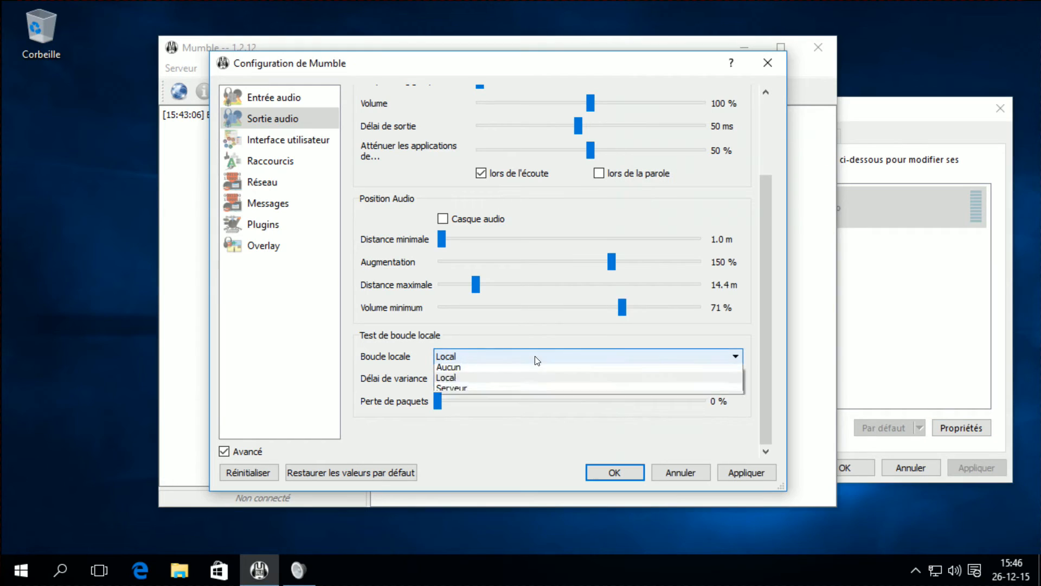
click(484, 371)
click(751, 472)
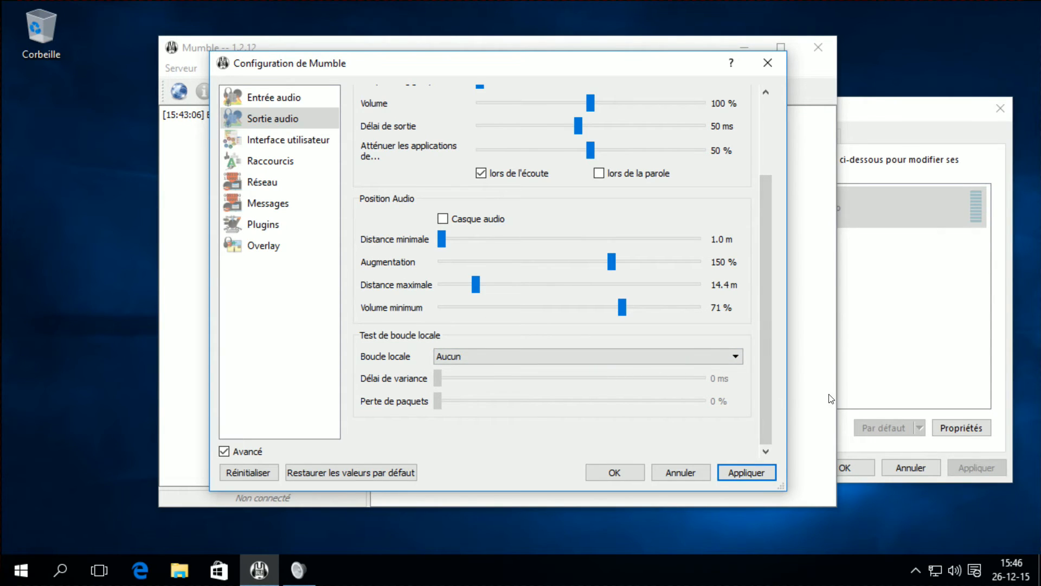
click(900, 355)
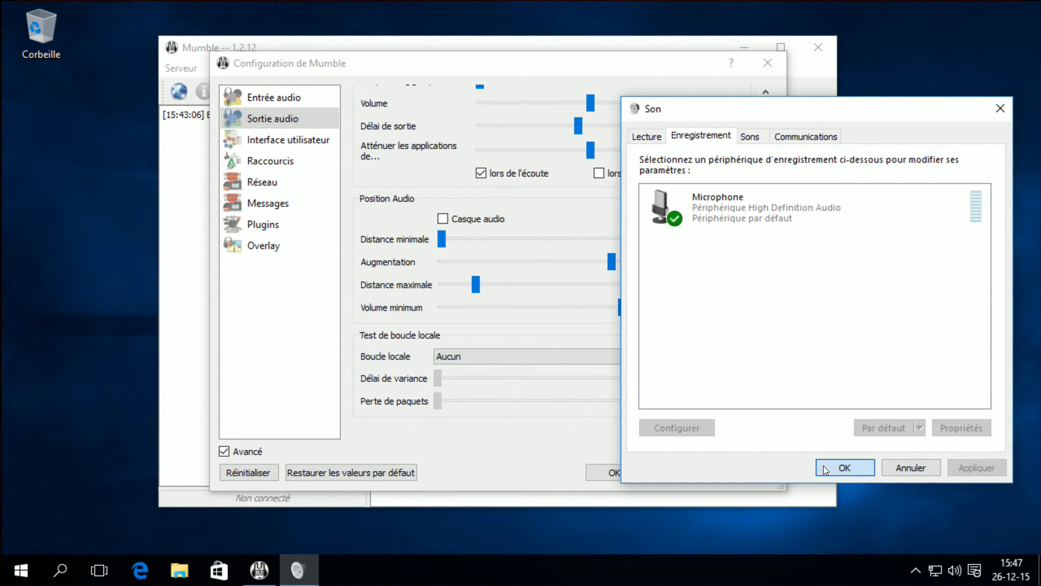
click(840, 467)
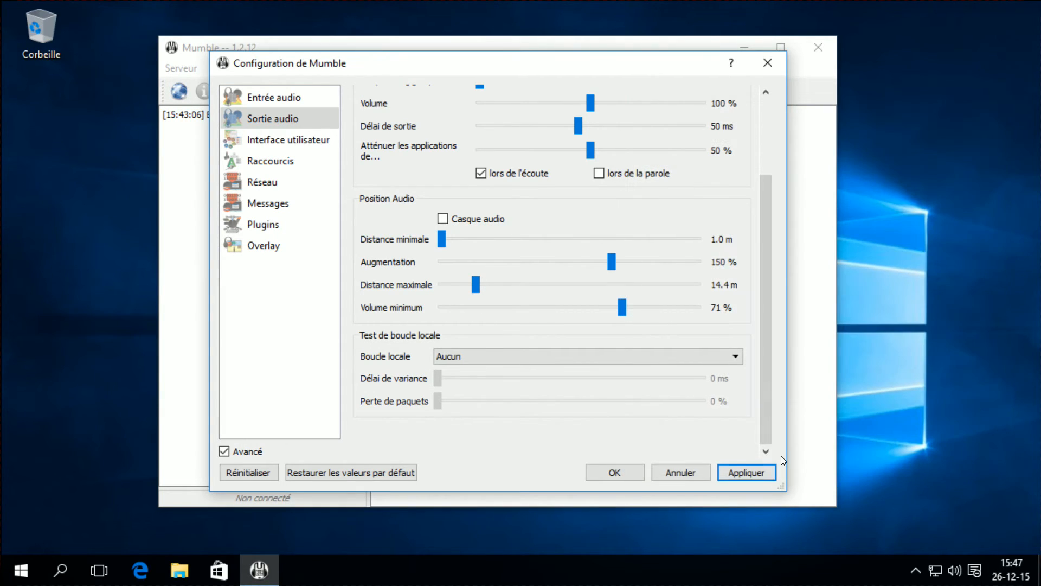
Step: Set the audio input's transmission mode to Activité vocale
click(303, 97)
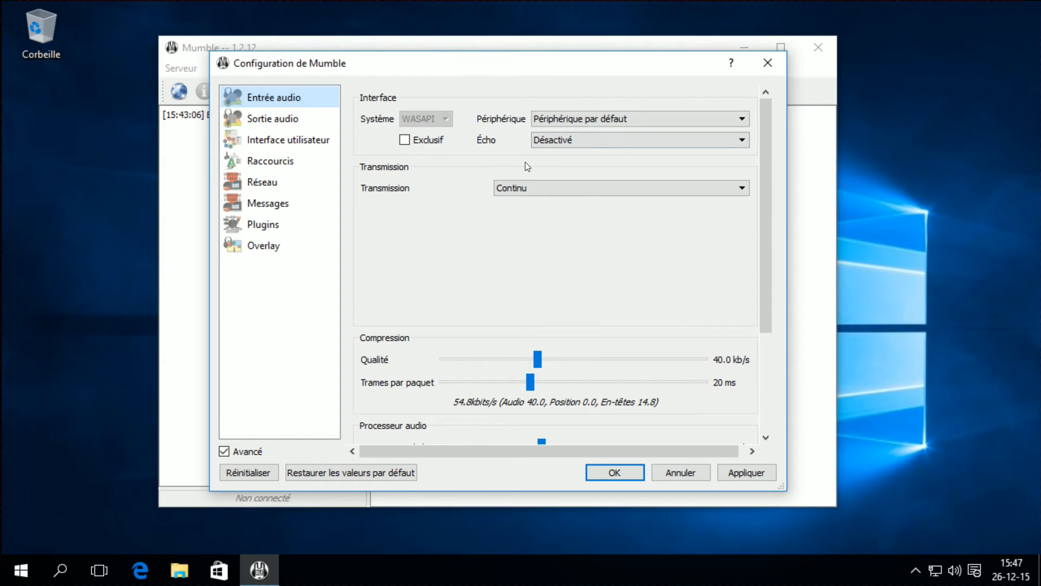
click(525, 185)
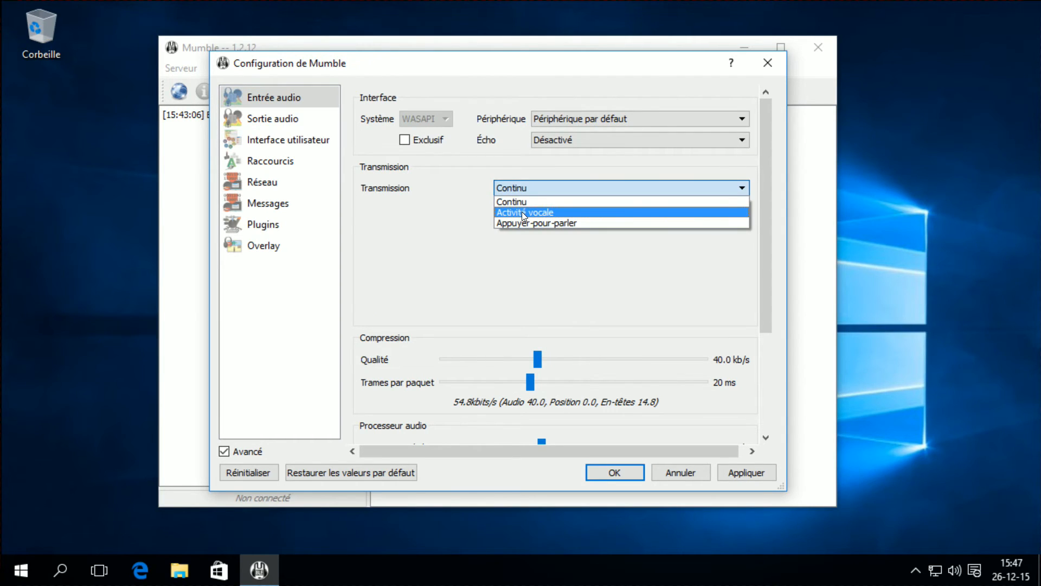
click(521, 212)
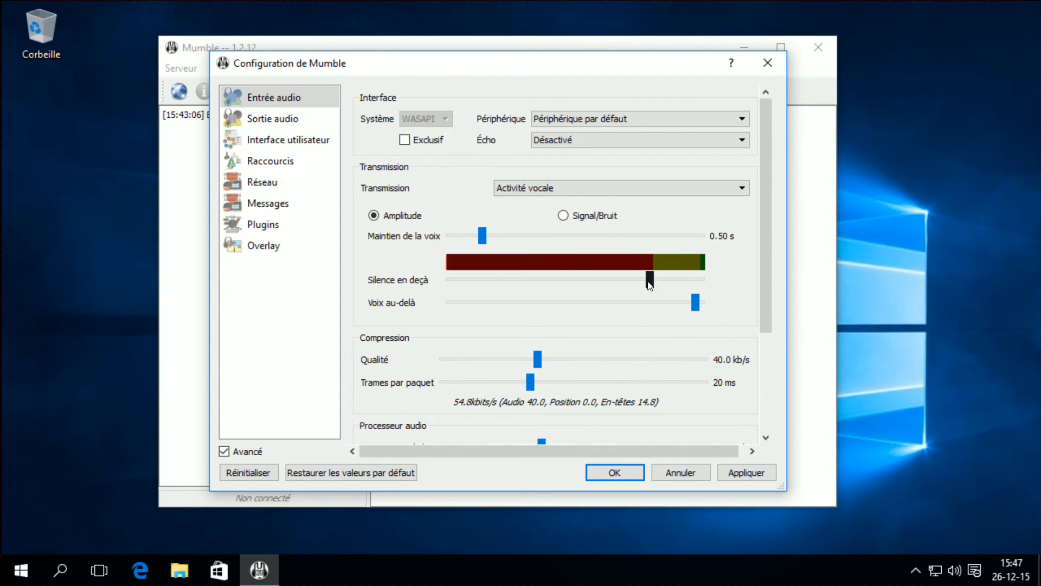
Step: Lower the Silence en deçà threshold to about the middle of the scale and place the Voix au-delà threshold slightly above it
drag(649, 280, 576, 286)
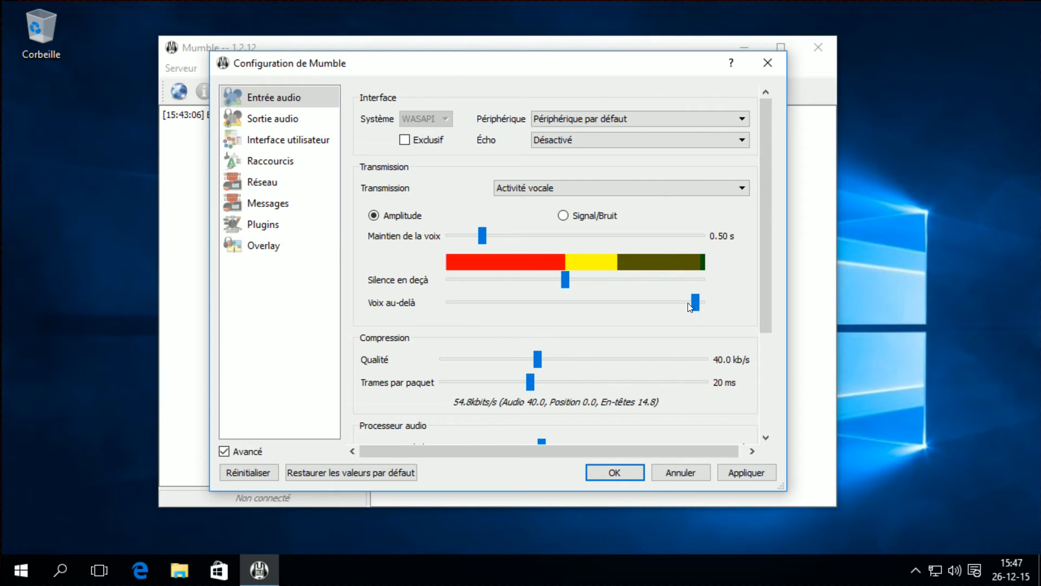
drag(695, 303, 593, 306)
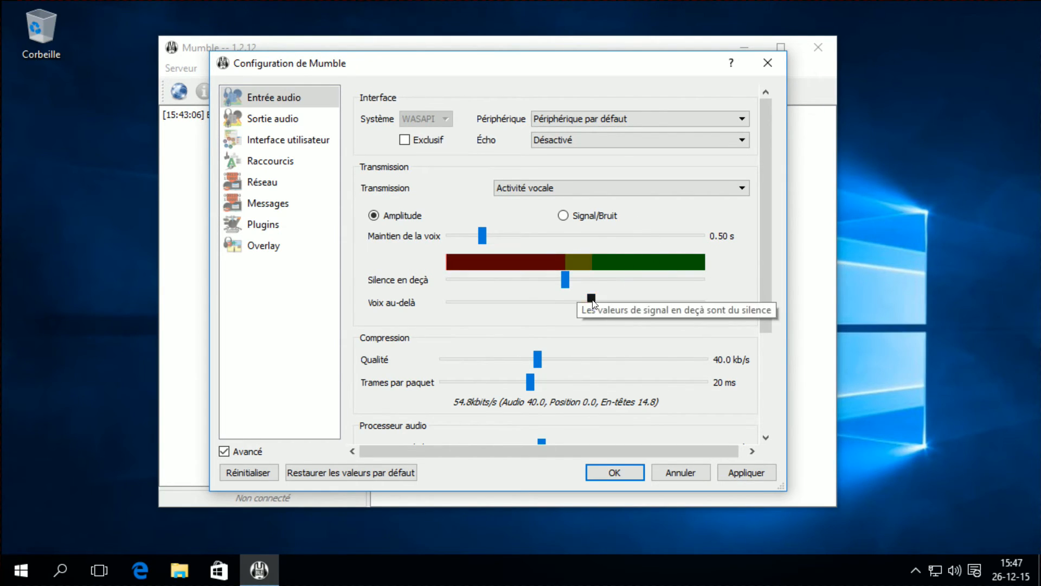
drag(593, 303, 568, 281)
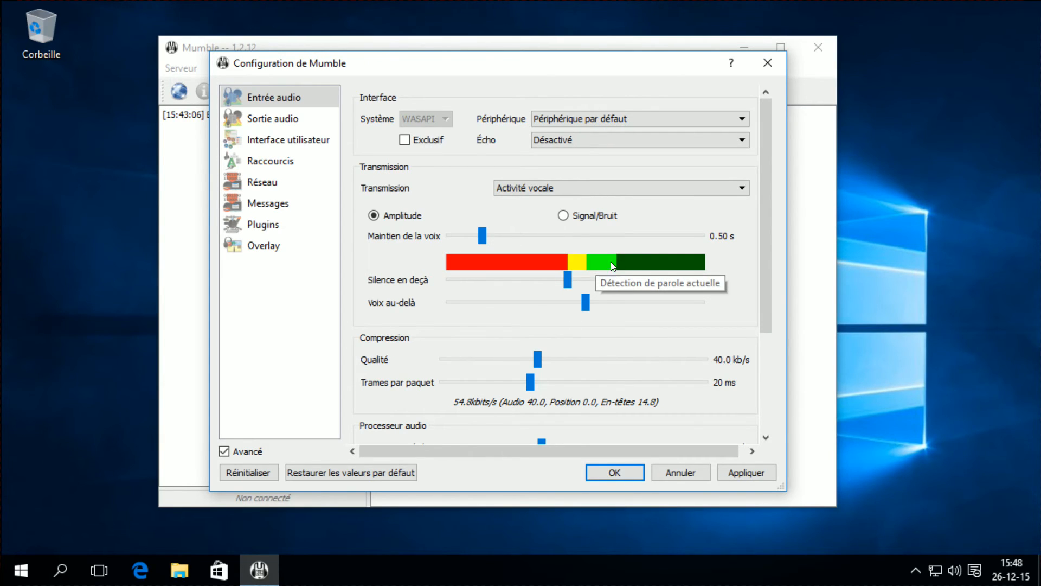
drag(567, 280, 460, 280)
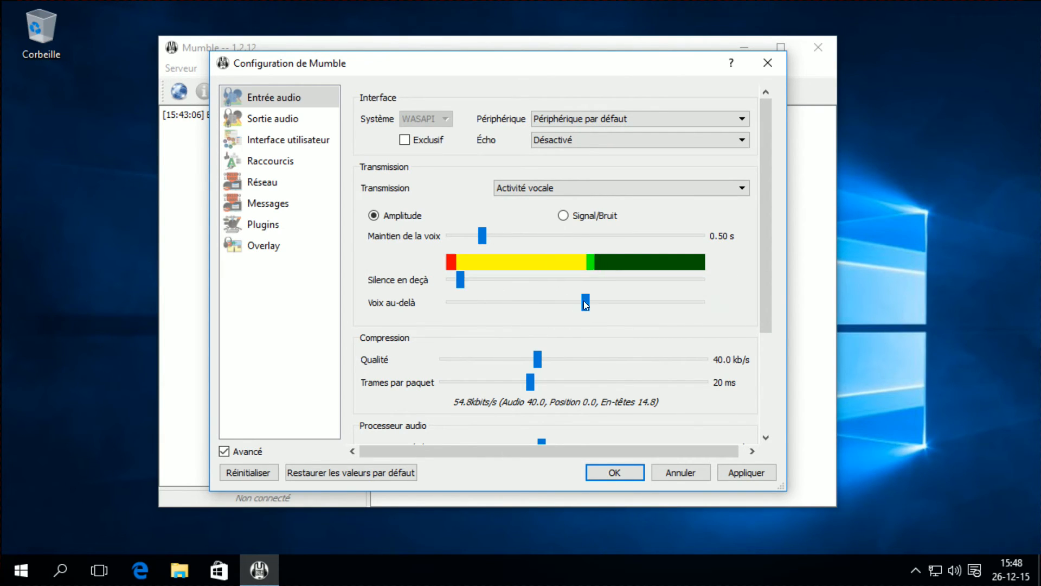
mouse_move(586, 302)
mouse_down()
mouse_move(470, 304)
mouse_move(571, 310)
mouse_up()
drag(460, 280, 583, 279)
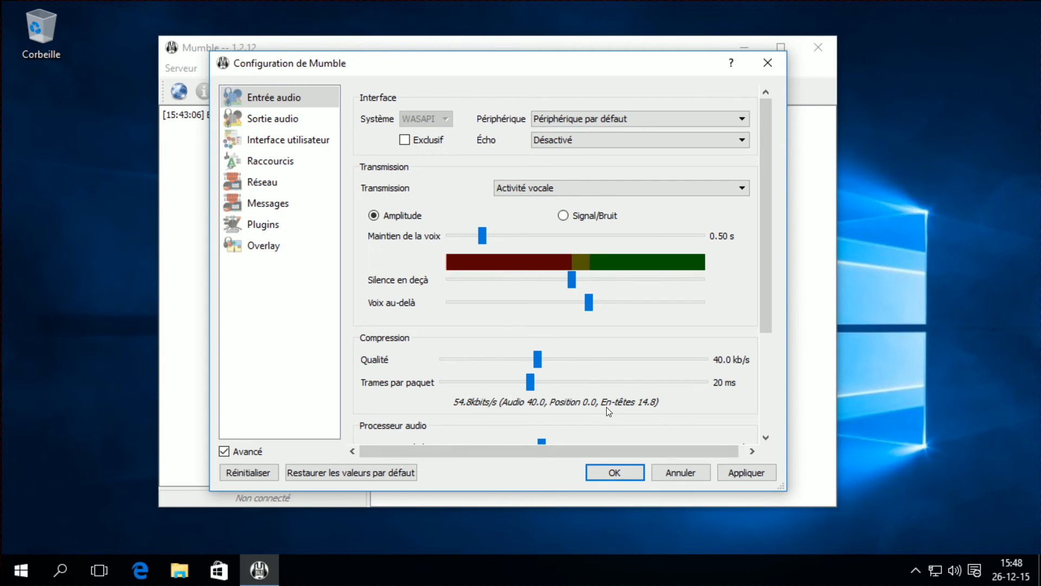
Step: Raise the audio input's compression quality to 96.0 kb/s
drag(772, 304, 768, 344)
drag(538, 297, 721, 307)
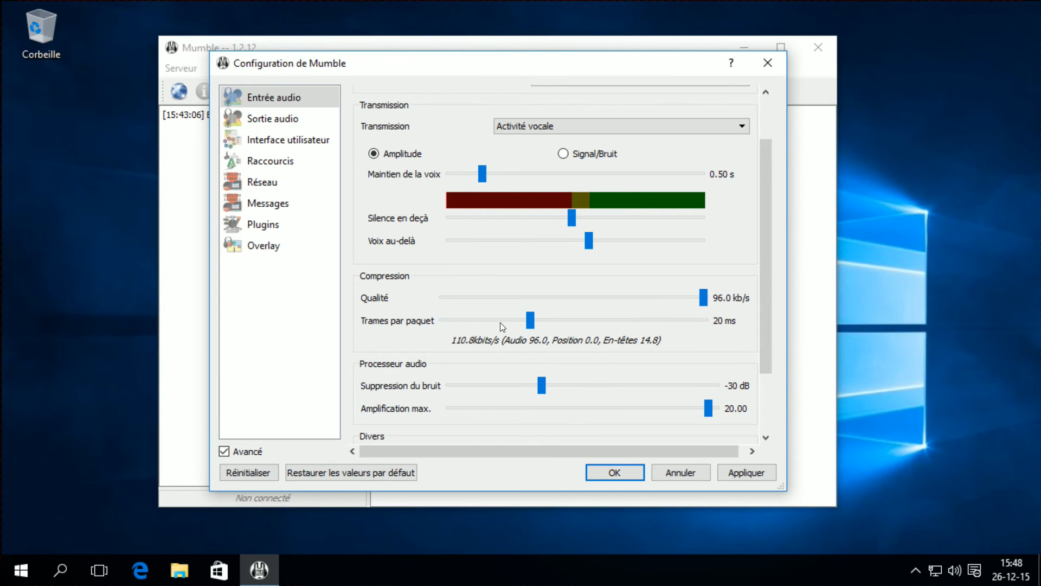
Step: Set the audio input's Trames par paquet to 10 ms and Suppression du bruit to -51 dB, and apply the settings
drag(530, 320, 453, 320)
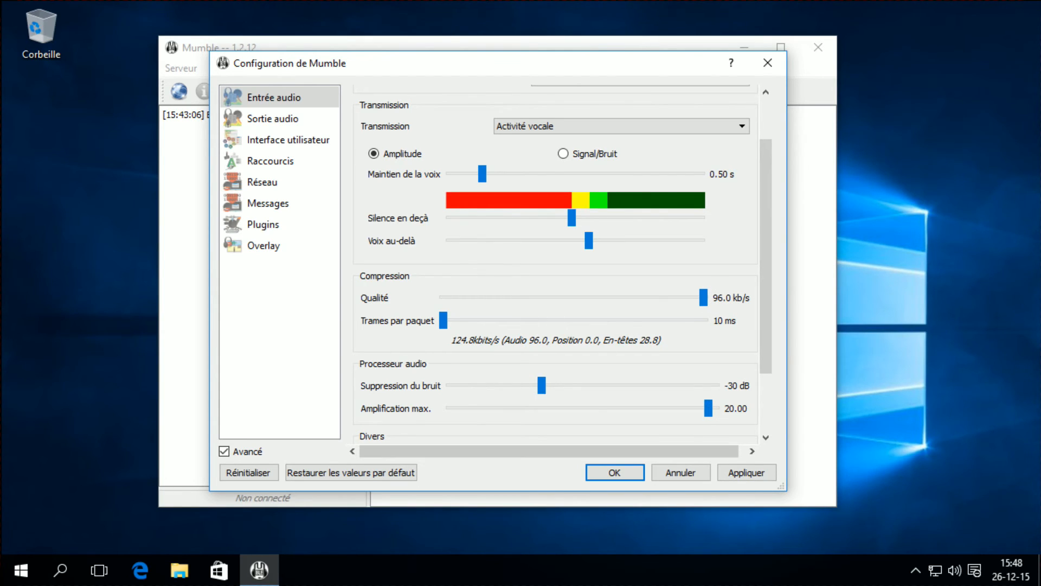
drag(767, 367, 764, 399)
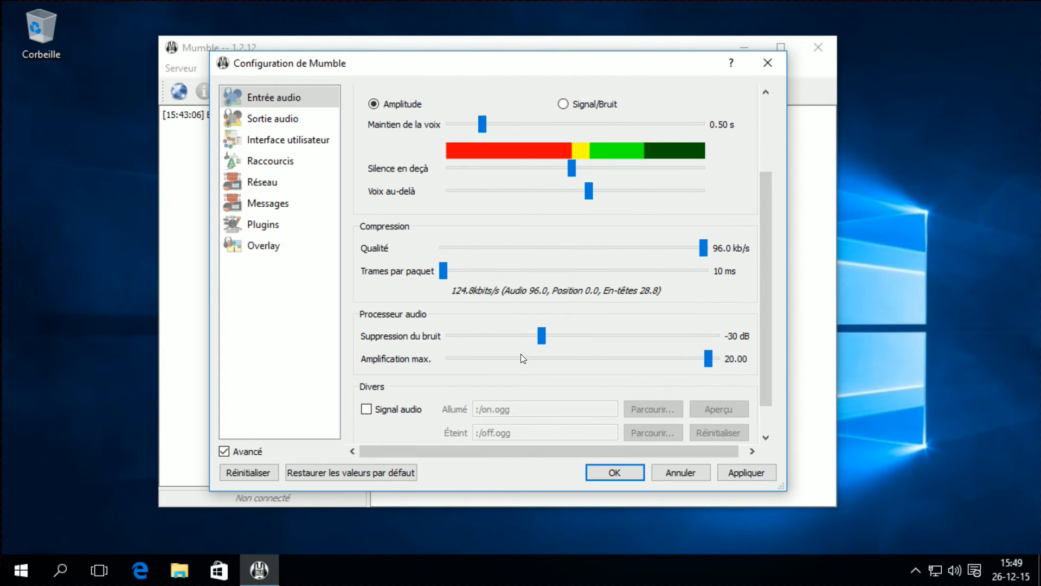
drag(543, 331, 666, 342)
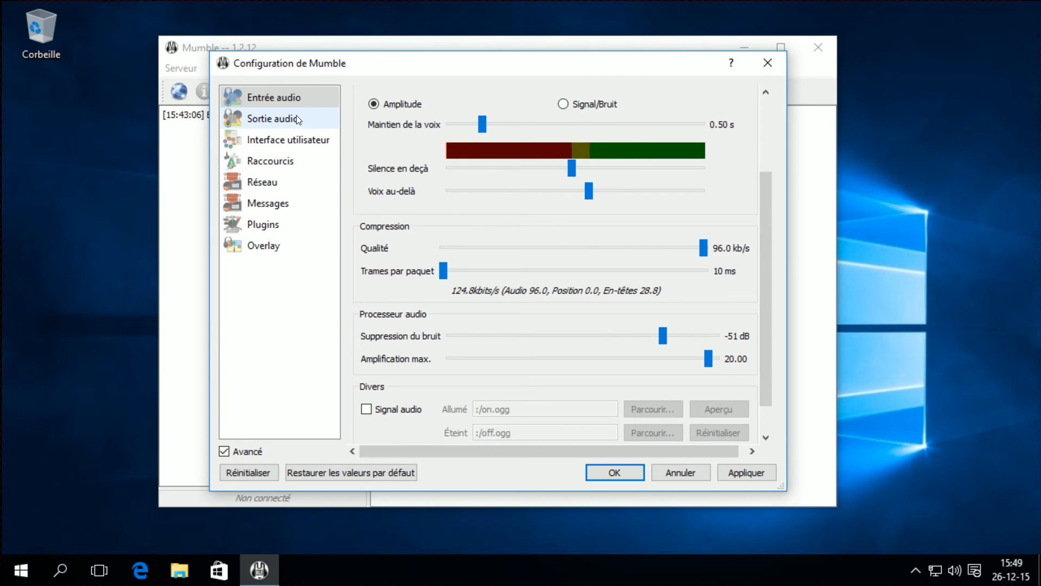
click(746, 472)
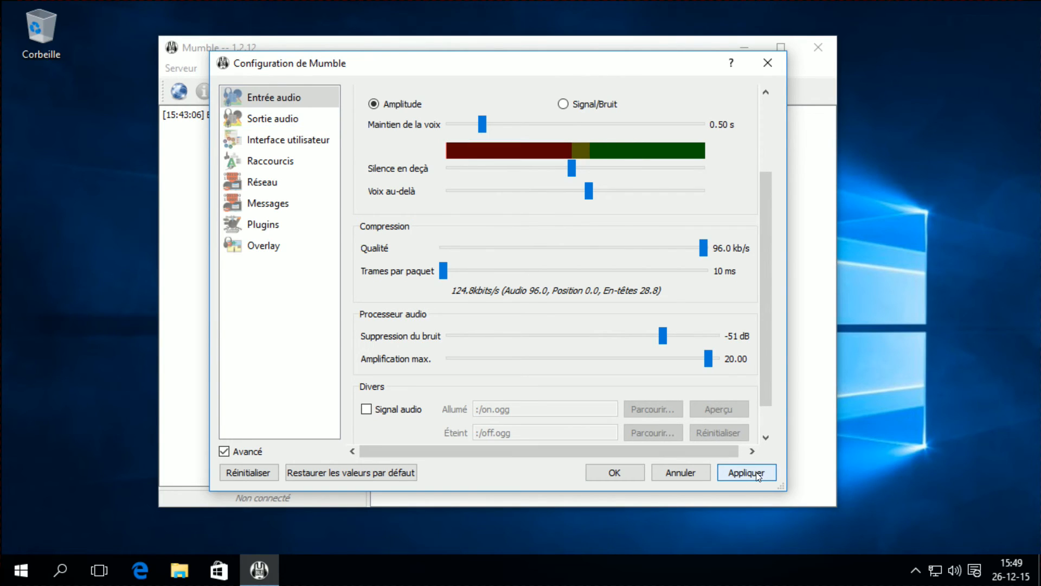
Step: Test the microphone by applying the Local loop test in the audio output settings, and return Boucle locale to Aucun
click(298, 118)
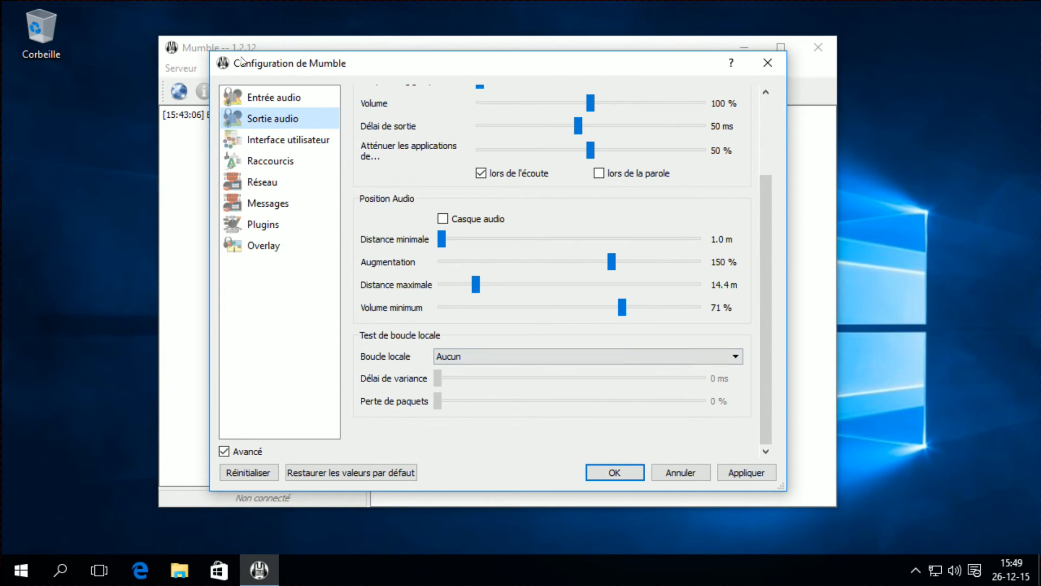
click(582, 356)
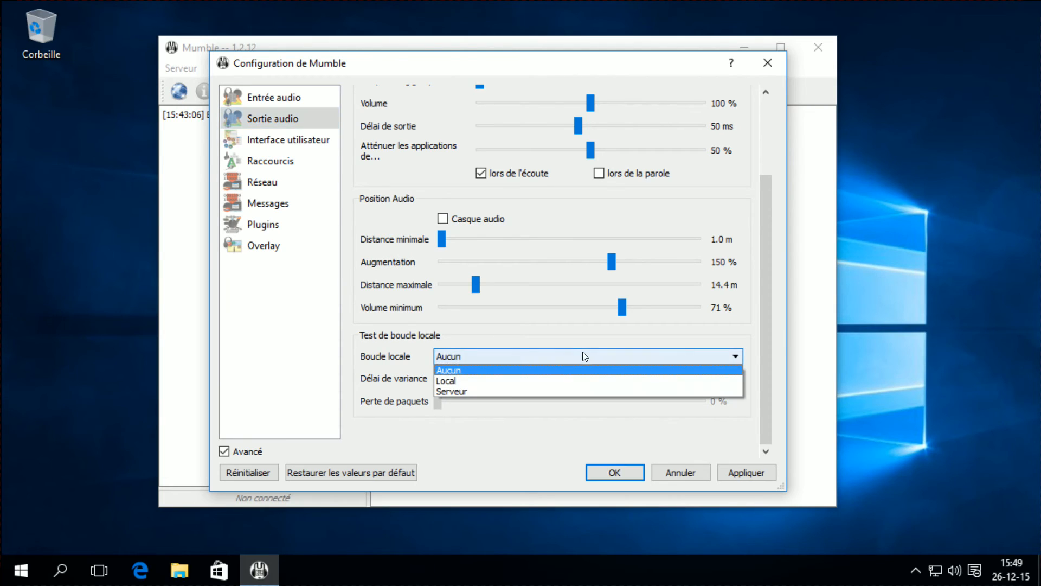
click(476, 380)
click(754, 471)
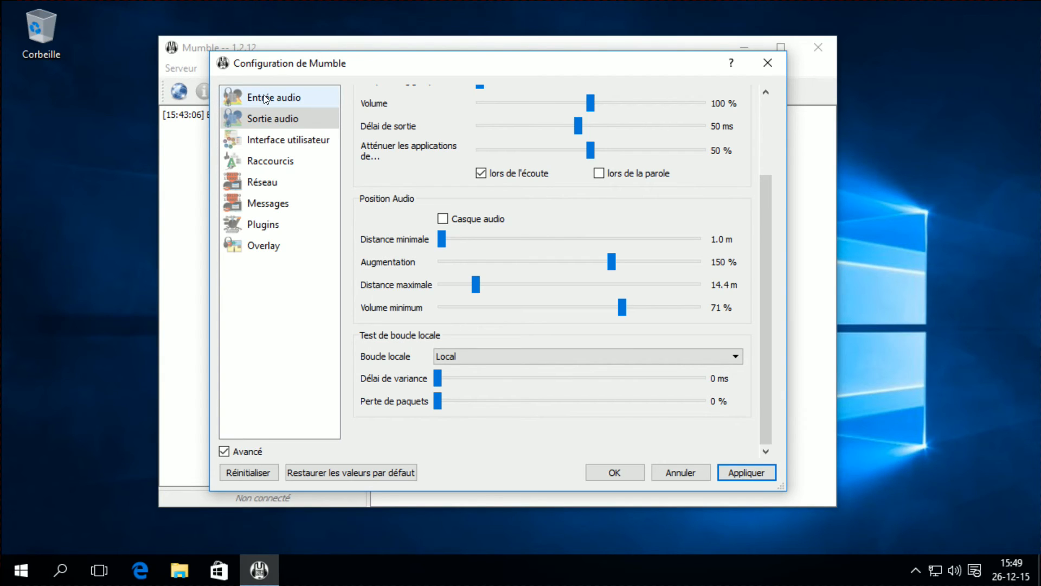
click(477, 356)
click(461, 375)
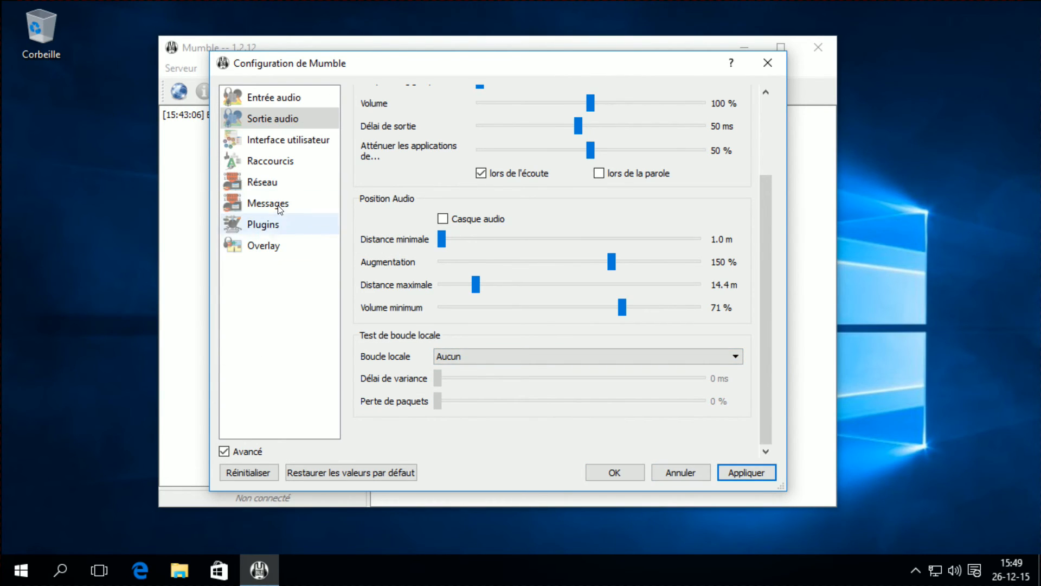
Step: Look through the Interface utilisateur, Raccourcis, Réseau, Messages, Plugins and Overlay settings, and accept the configuration
click(293, 144)
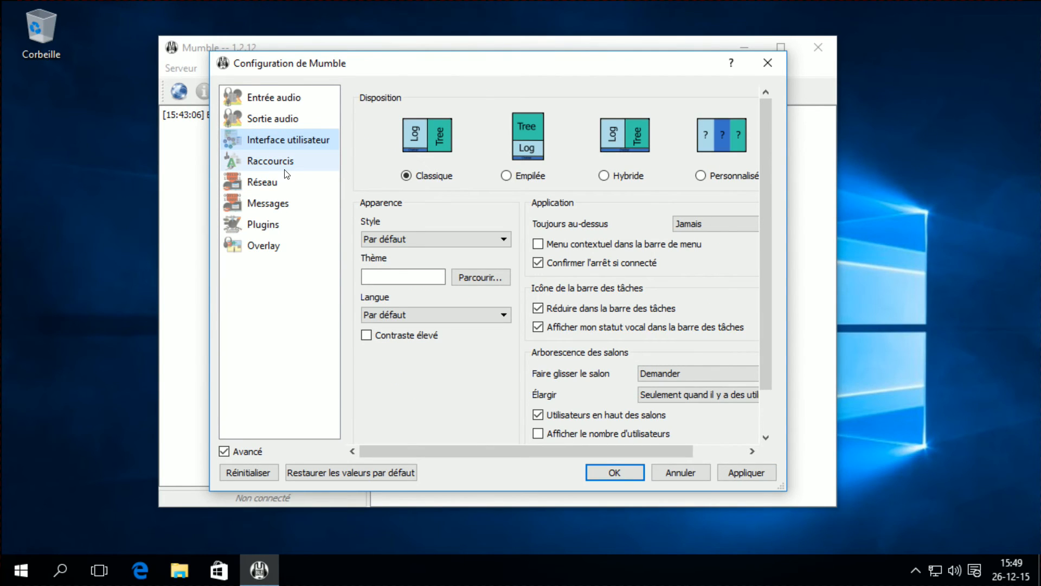
click(284, 167)
click(282, 182)
click(280, 203)
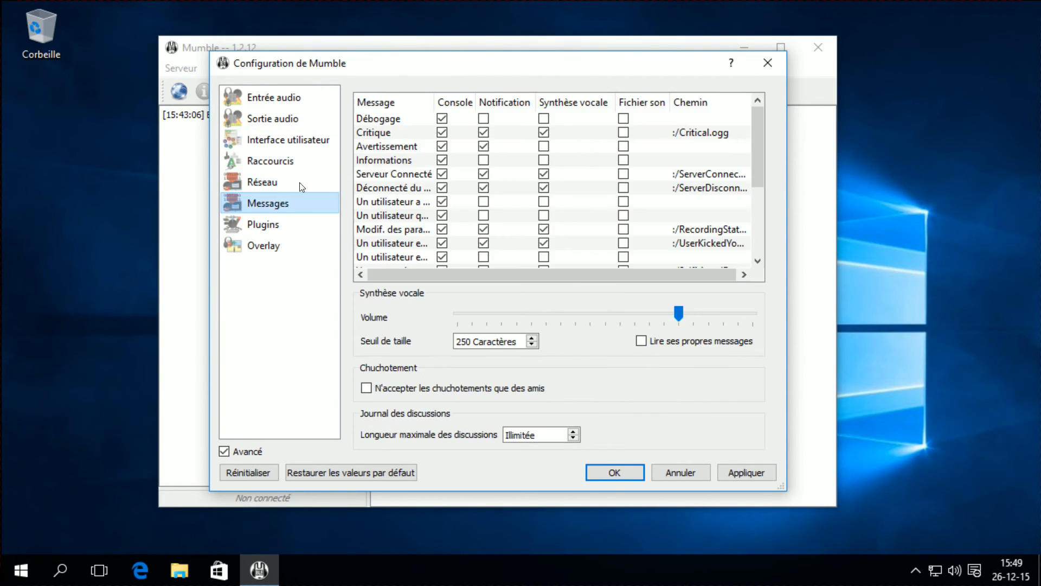
click(282, 225)
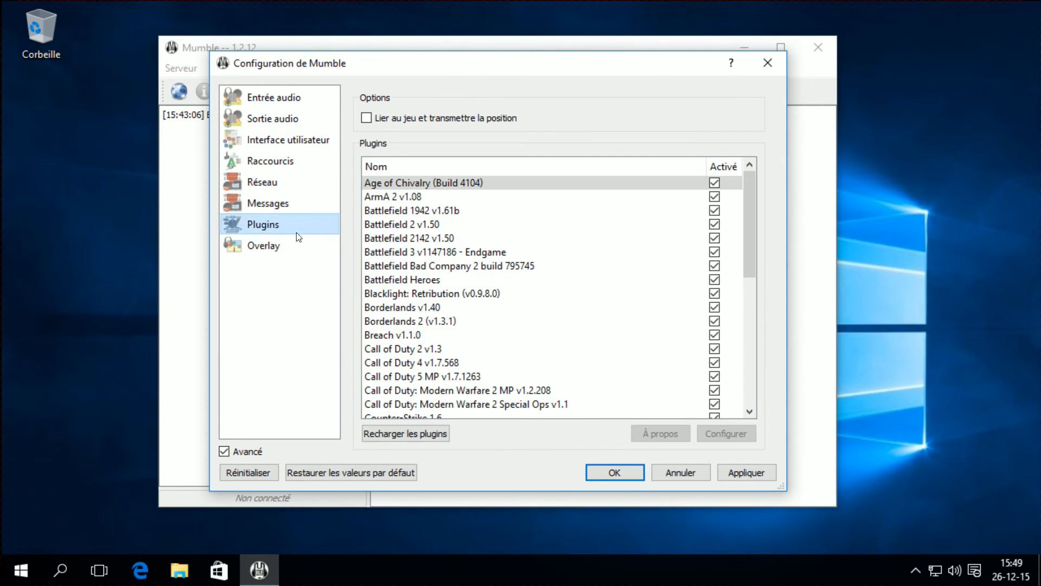
click(279, 245)
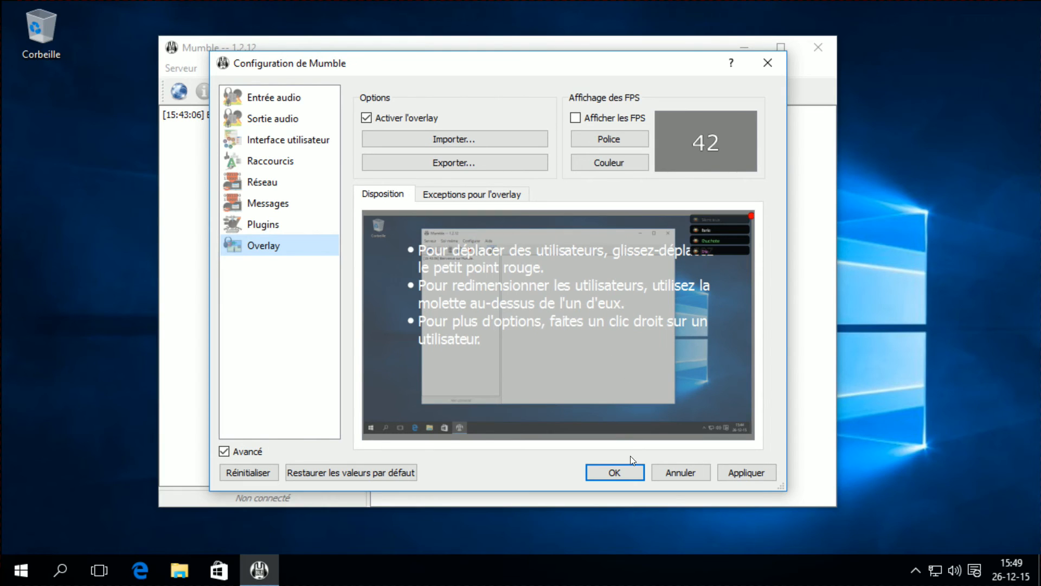
click(614, 472)
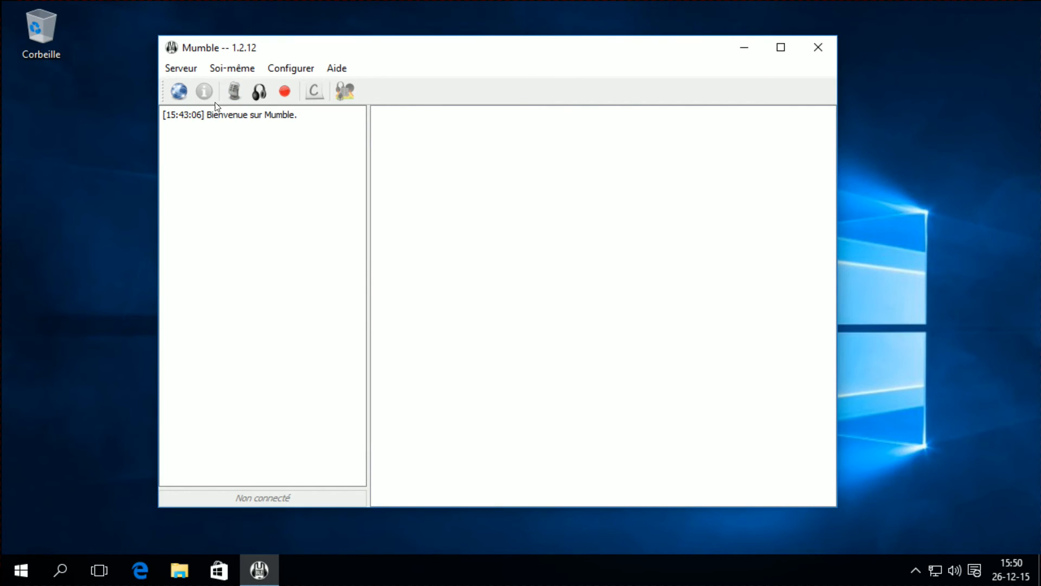
Step: Add a server named Enderlife at address 10.192.216.4 with port 64738 and a test username
click(179, 93)
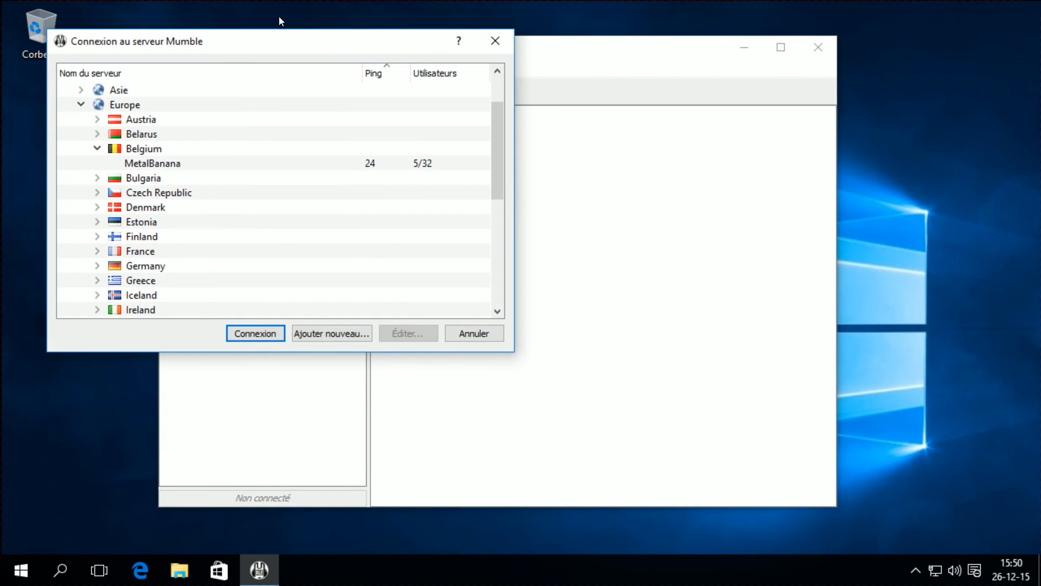
drag(282, 40, 352, 76)
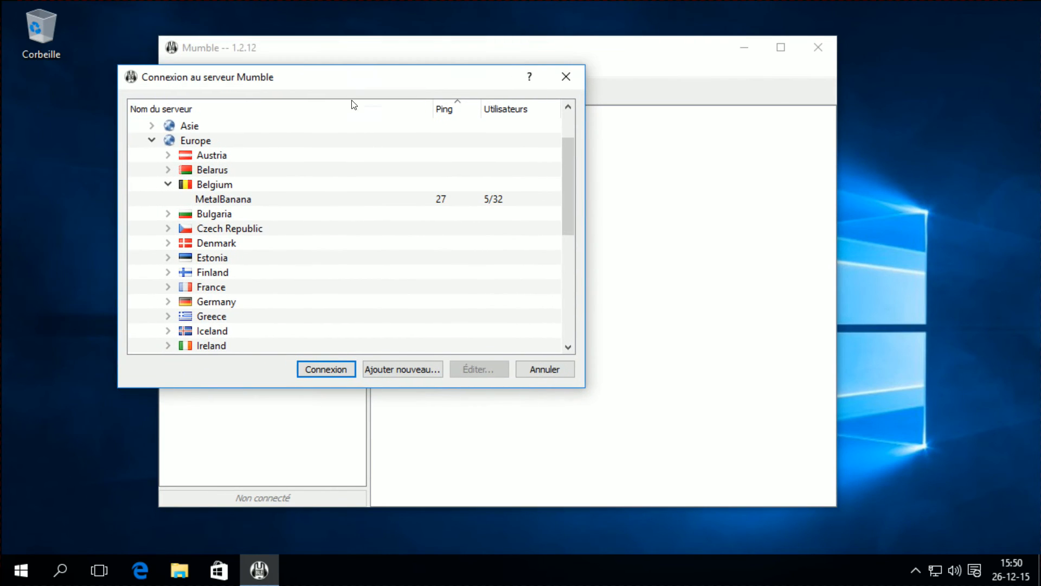
click(406, 365)
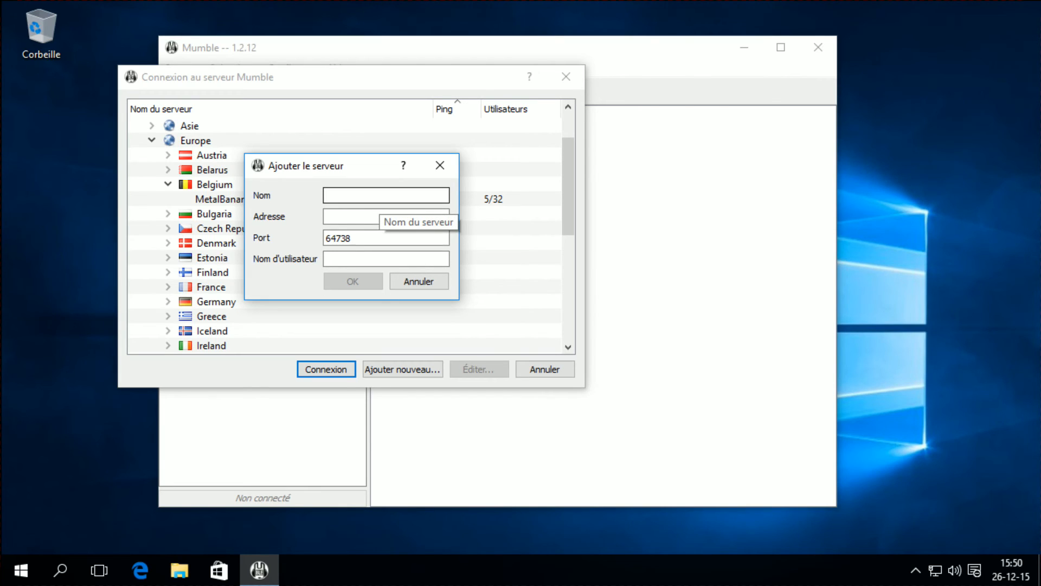
text(Enderlife)
key(Tab)
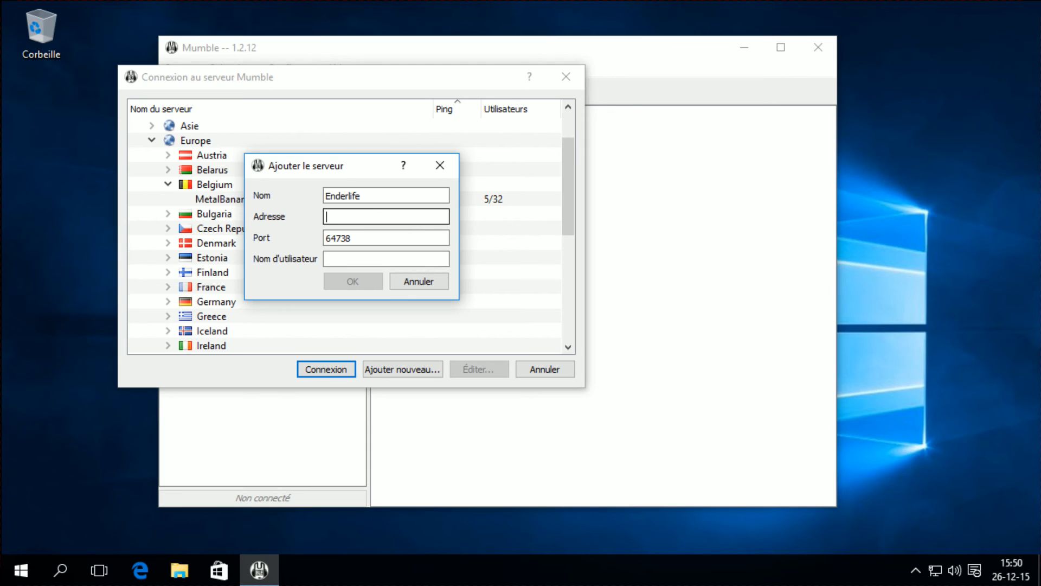
text(192.216.4)
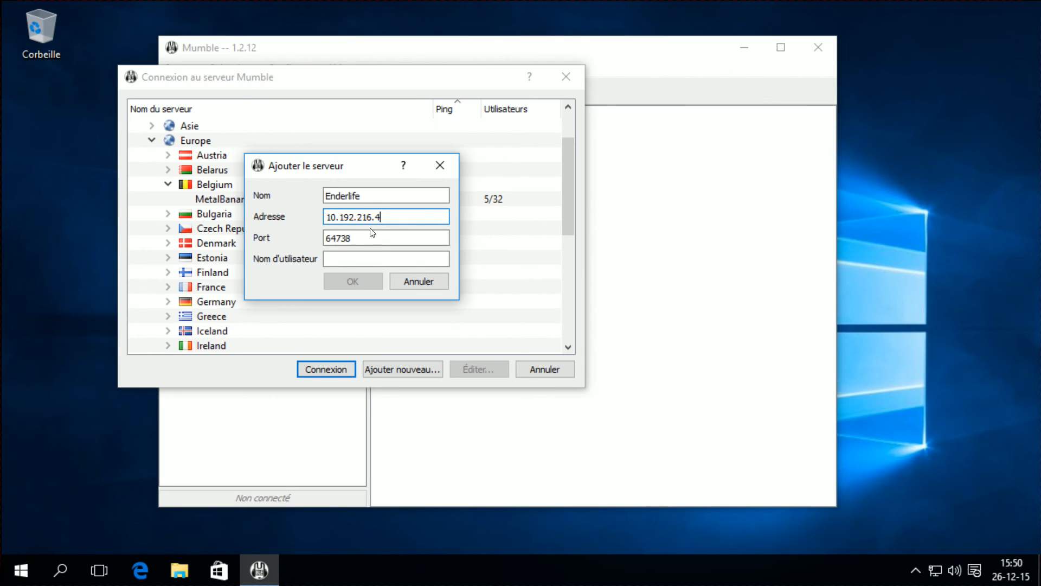
key(Tab)
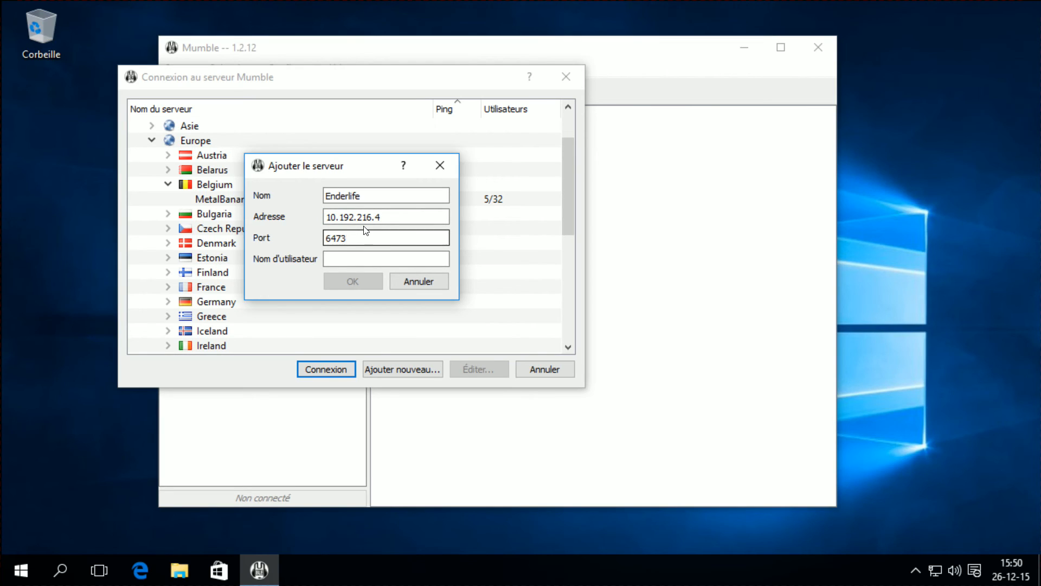
key(Tab)
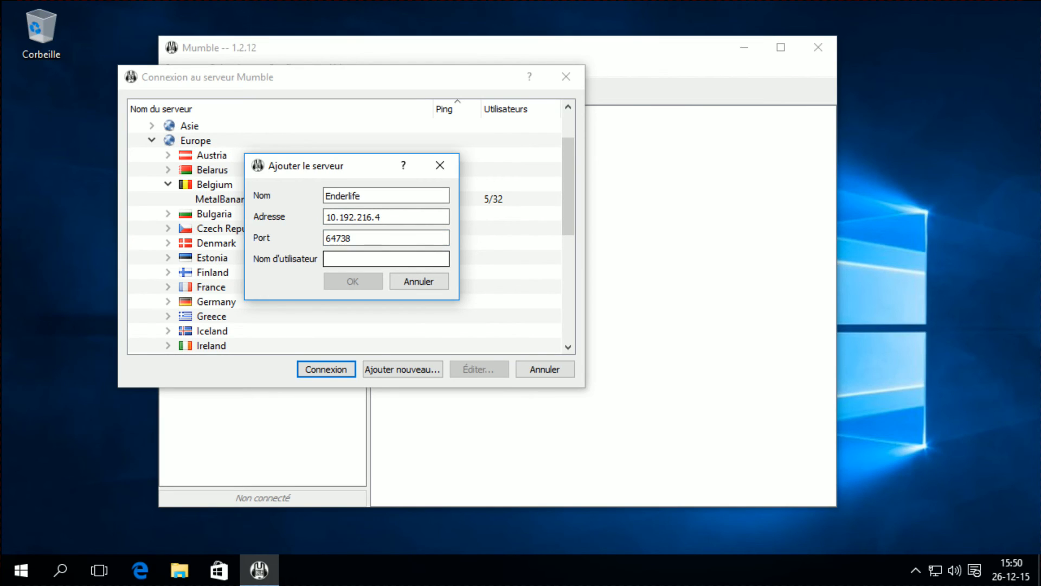
text(Ced-test)
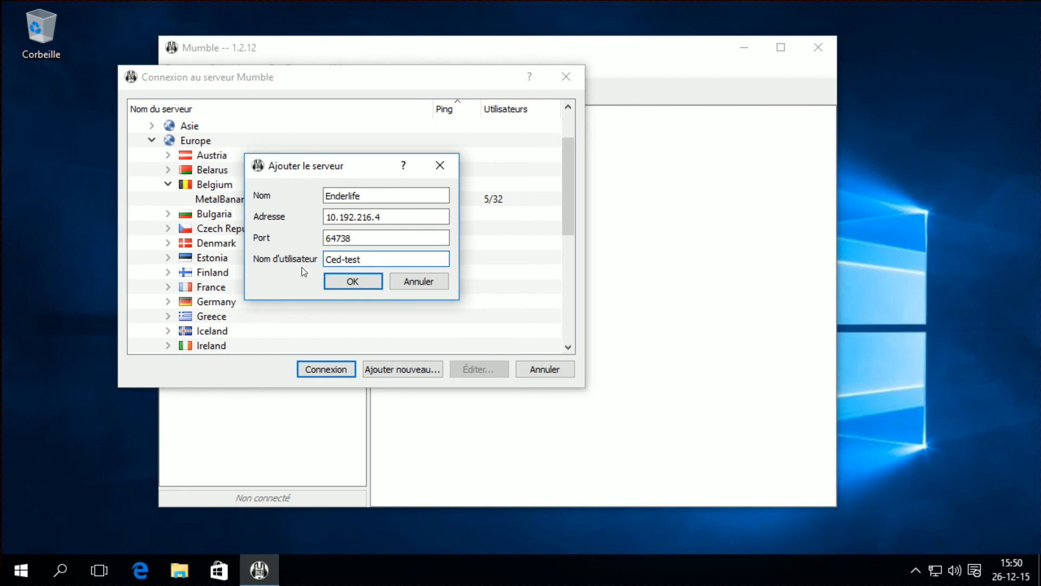
click(352, 282)
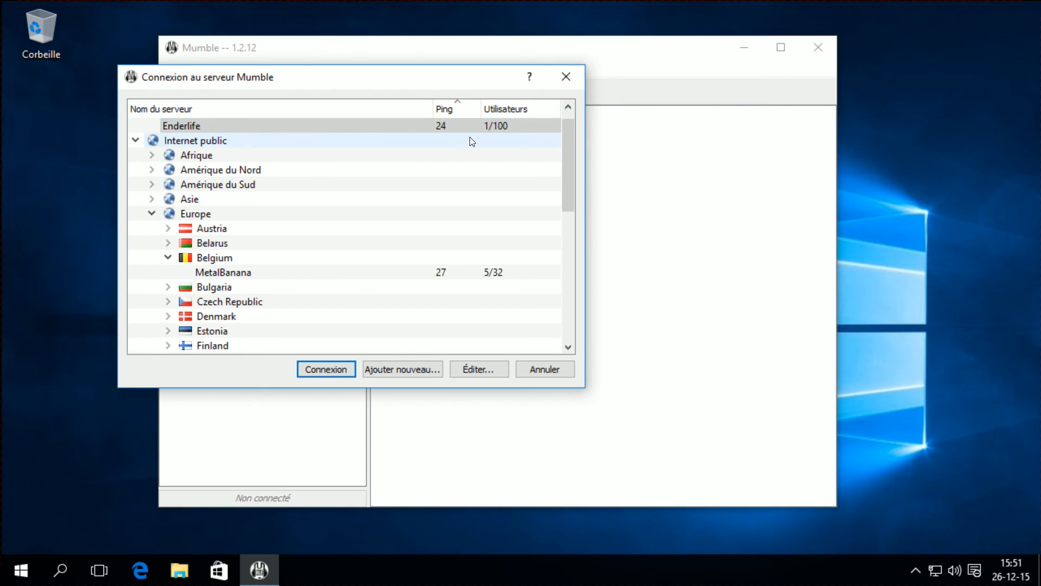
Step: Connect to the Enderlife server and accept its self-signed certificate
click(311, 371)
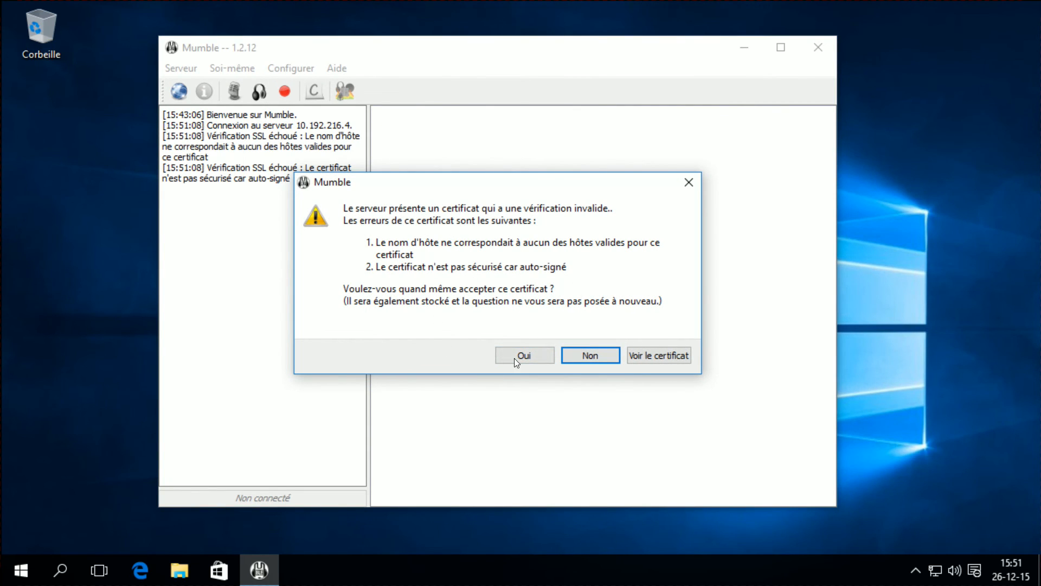
click(514, 356)
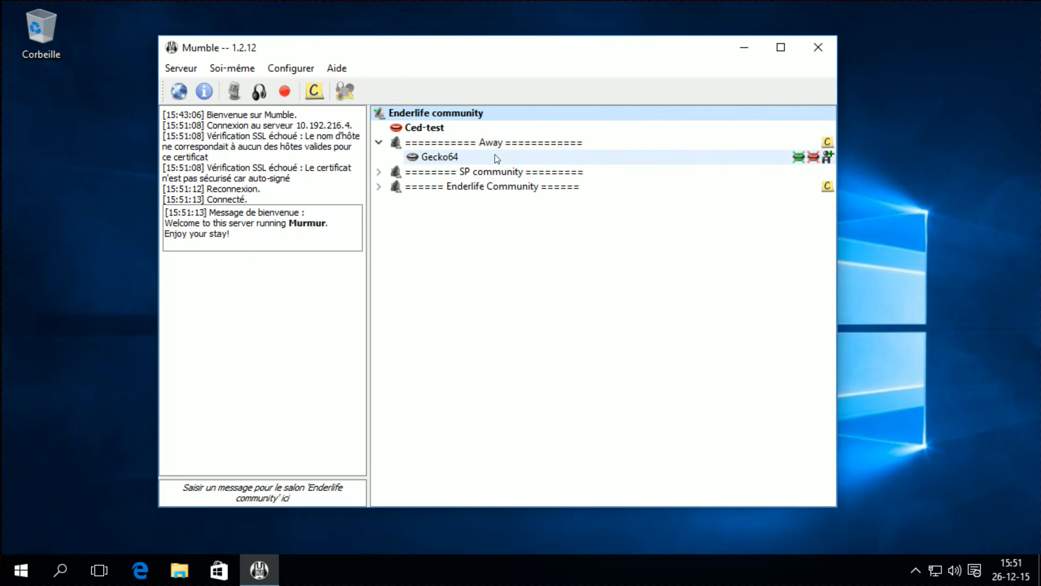
Step: Expand the SP community, Enderlife Community and En live channels, and join channel 1 under Enderlife Community
click(378, 172)
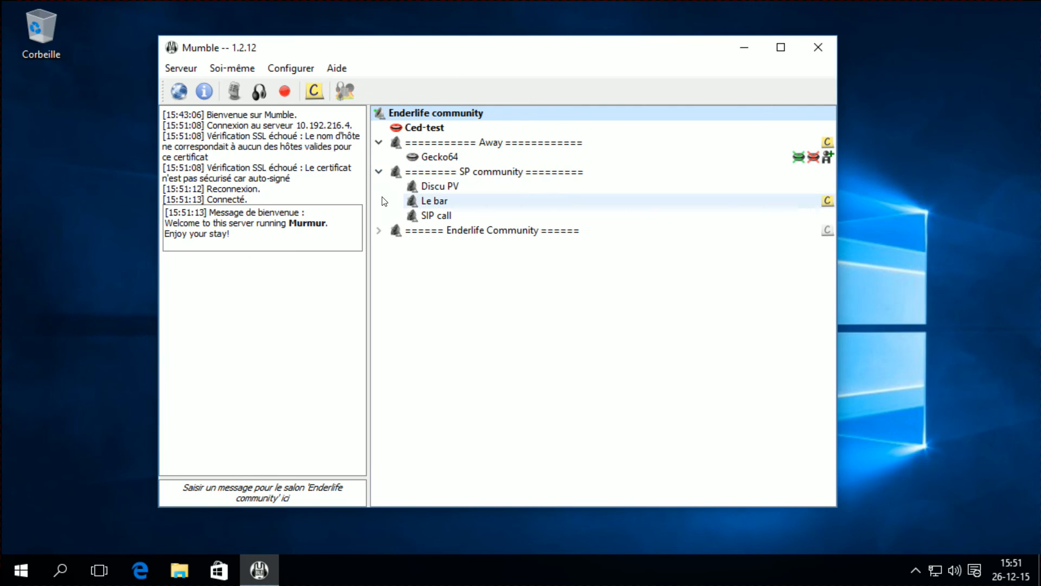
click(378, 230)
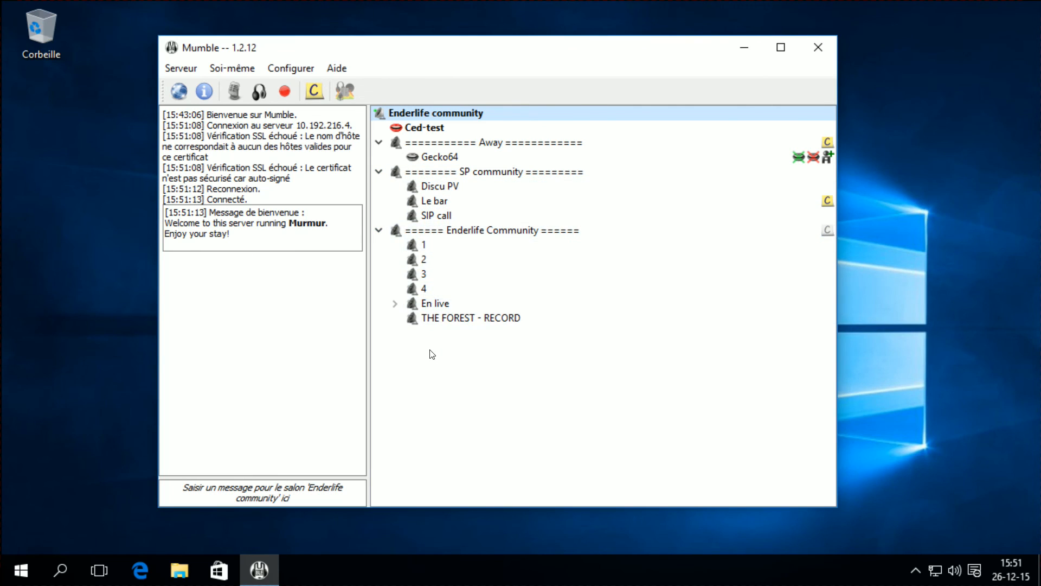
click(395, 303)
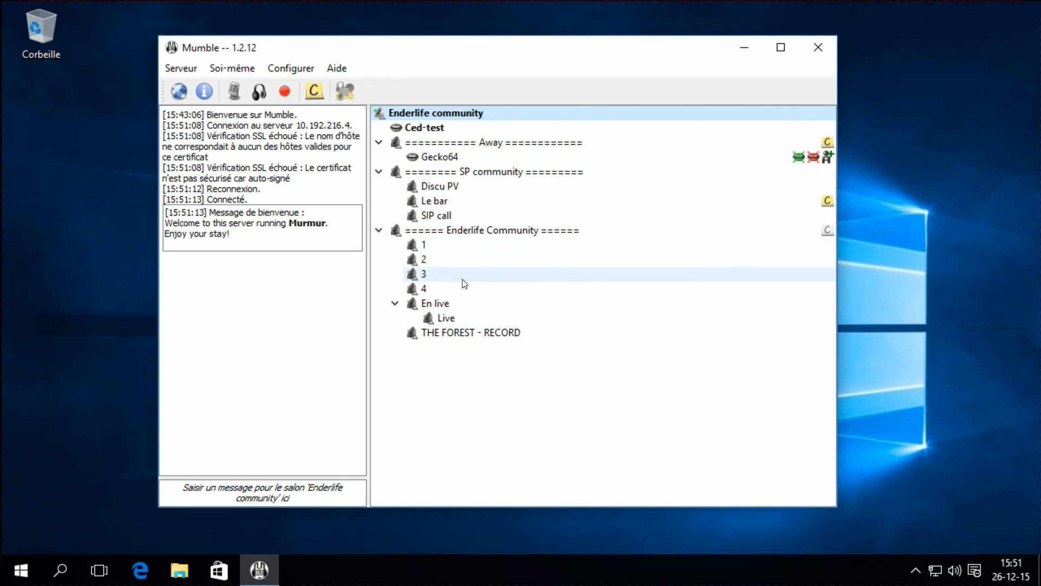
double_click(438, 246)
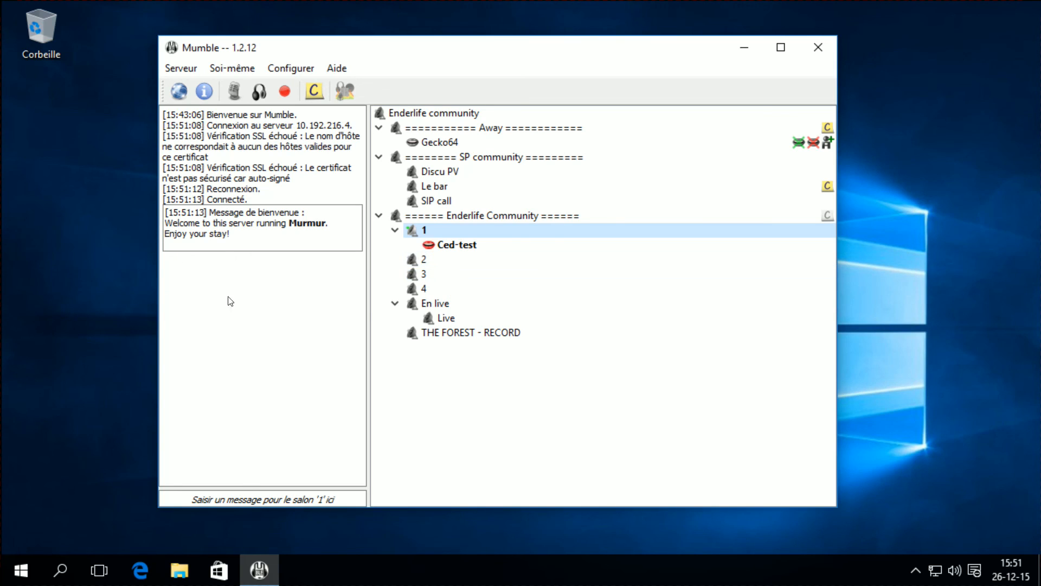
Step: Mute the own microphone and deafen the own audio, and select the own user entry in channel 1
click(237, 90)
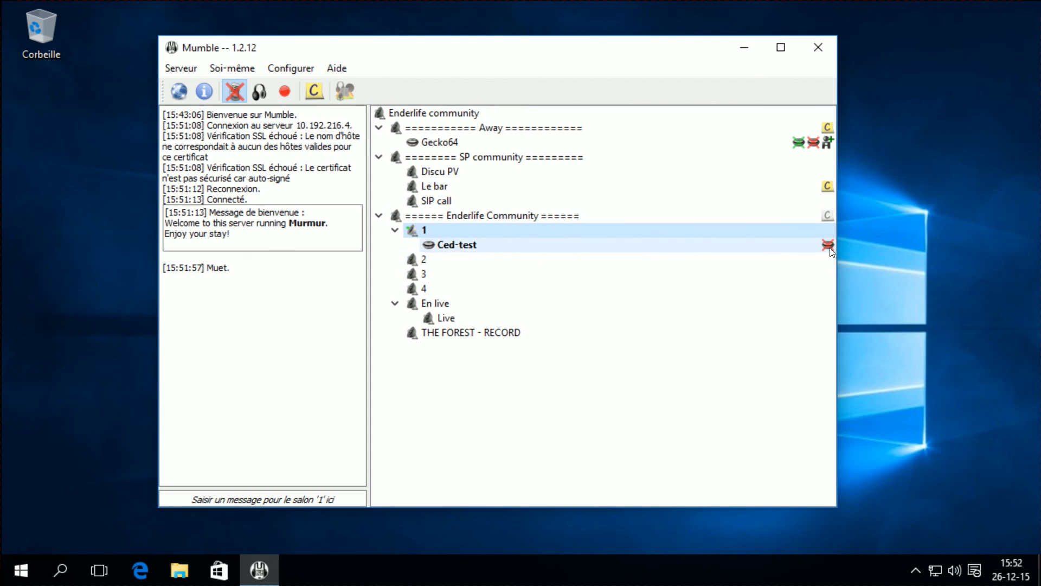
click(260, 91)
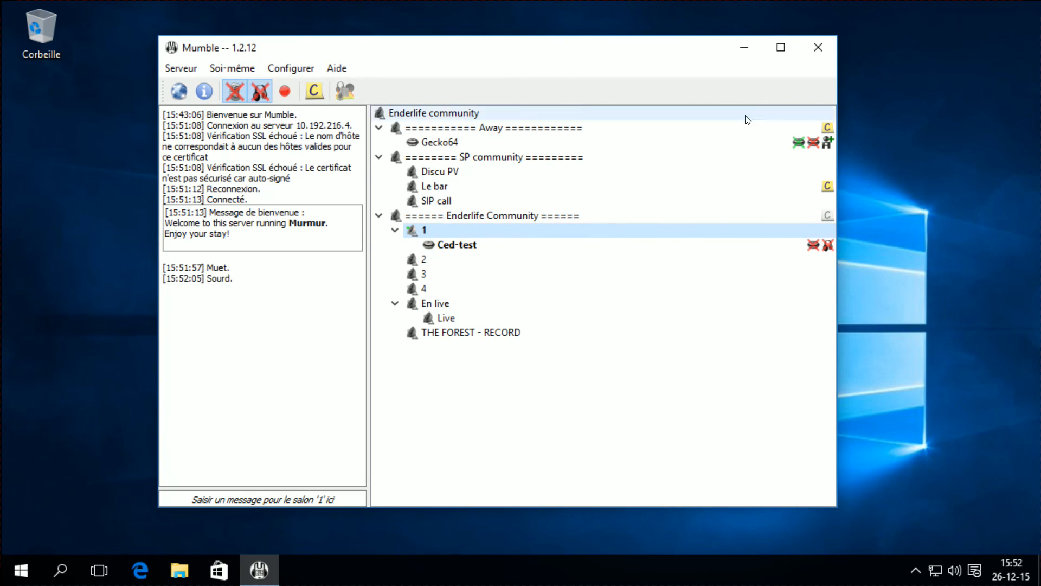
click(820, 245)
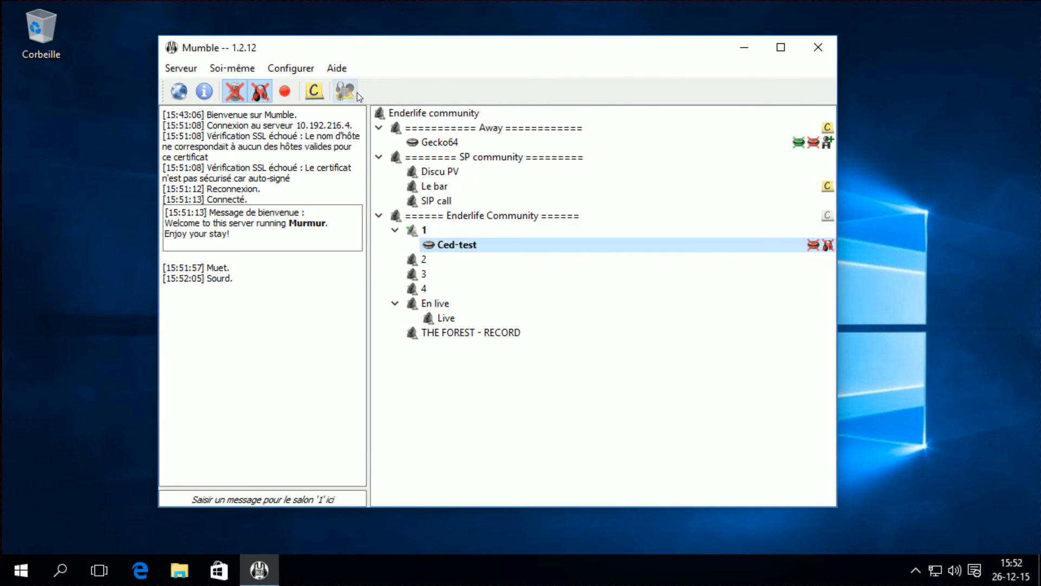
Step: View the voice recorder's options and close it without starting a recording
click(283, 94)
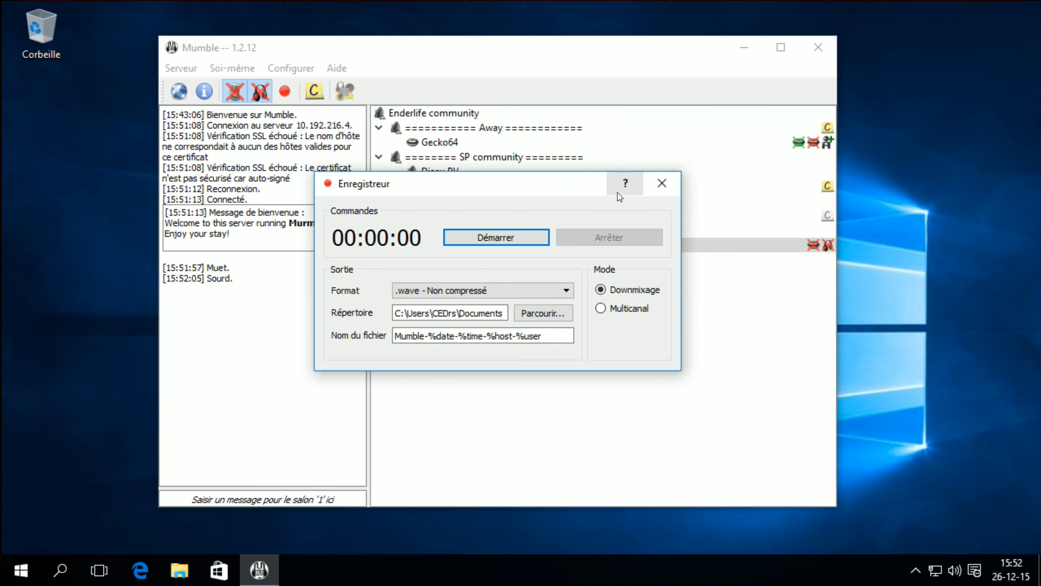
click(666, 184)
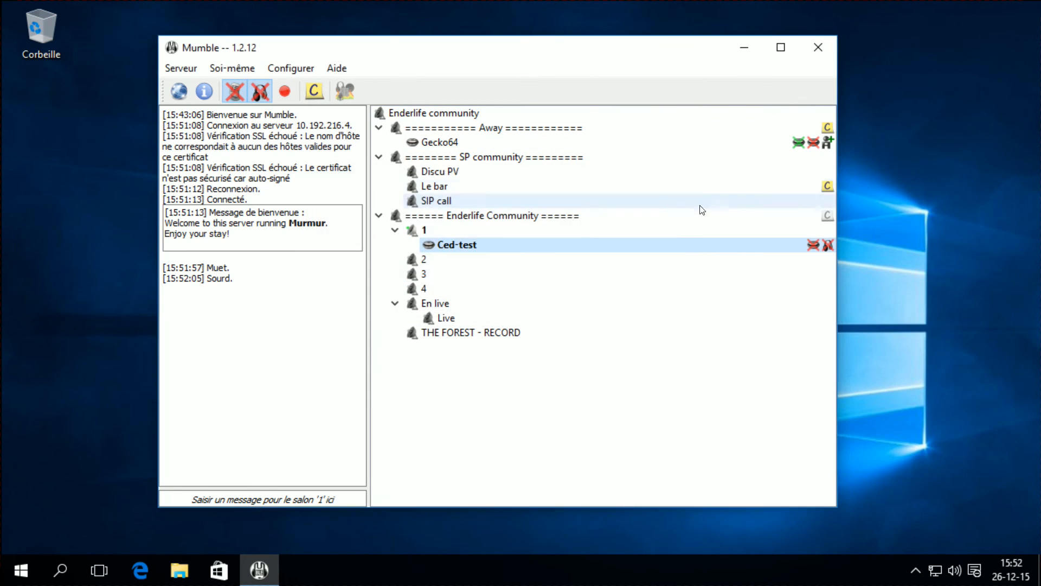